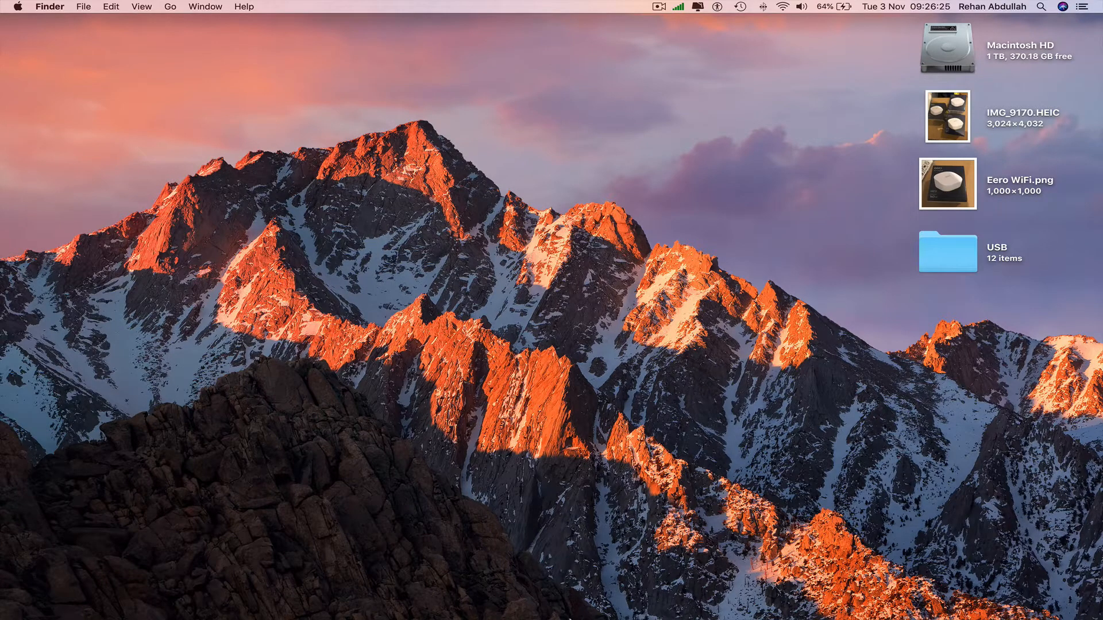
Step: Launch Google Chrome and load ebay.co.uk
mouse_move(316, 618)
left_click(129, 614)
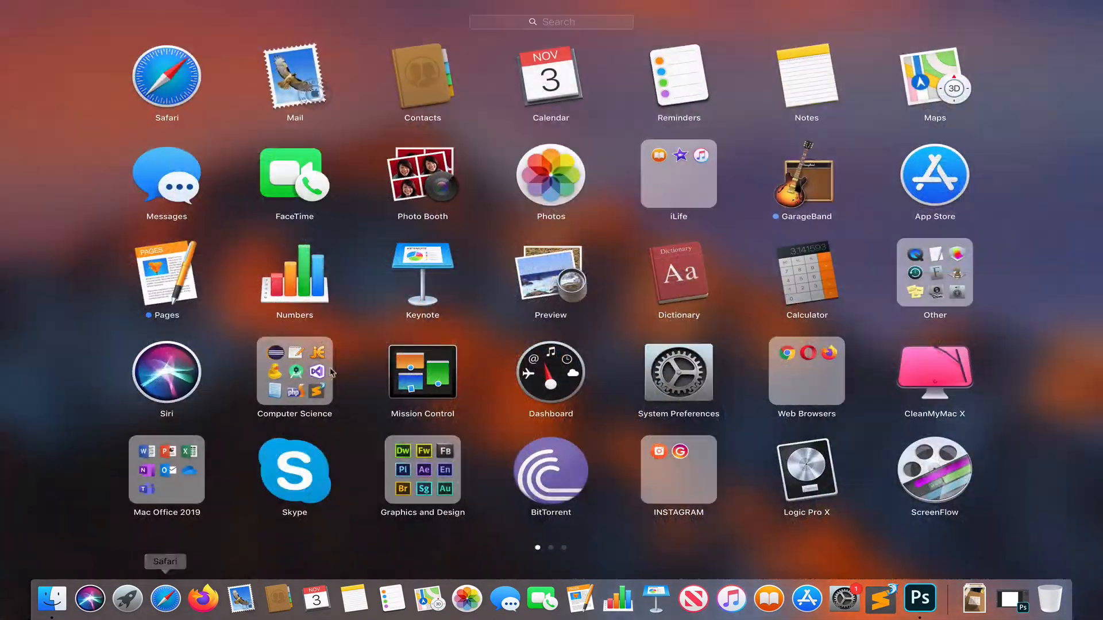
left_click(810, 368)
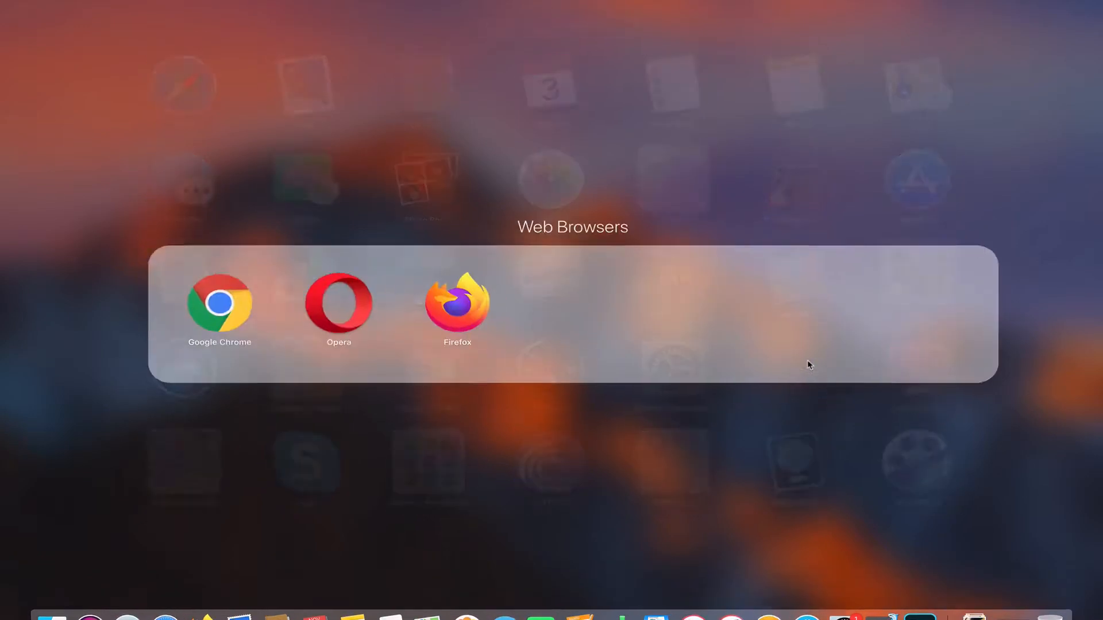
left_click(170, 310)
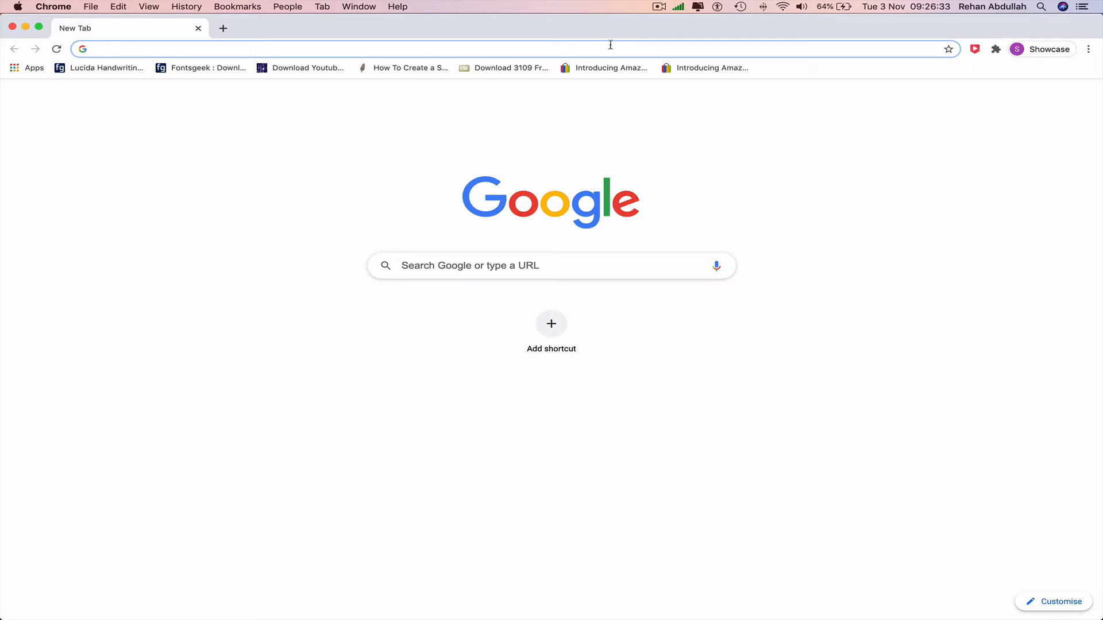
type("ebay.co.uk")
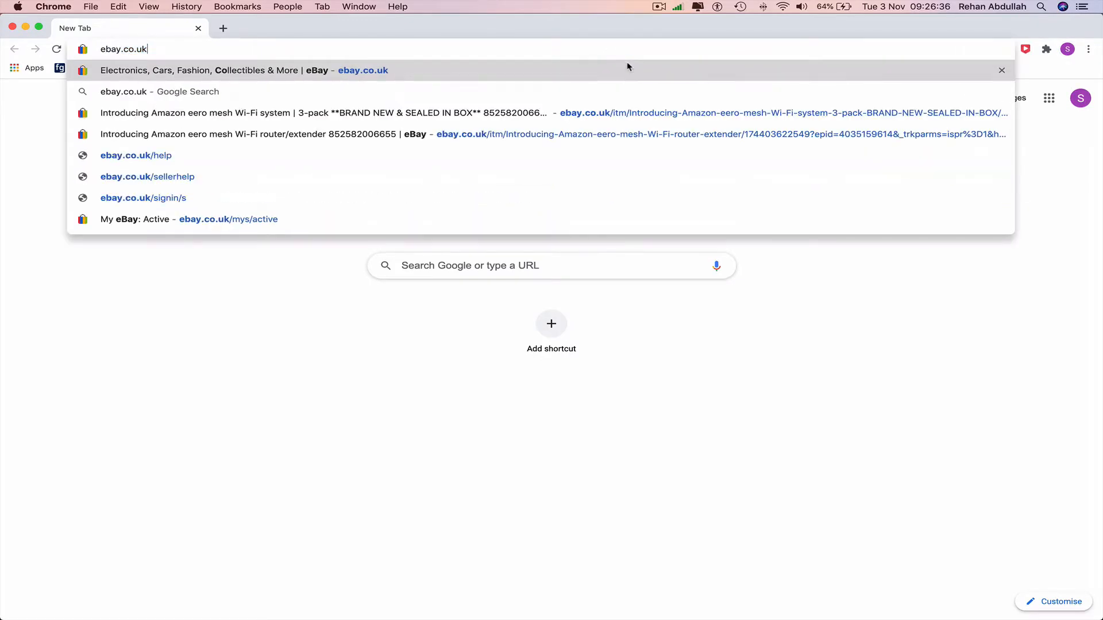
key("Return")
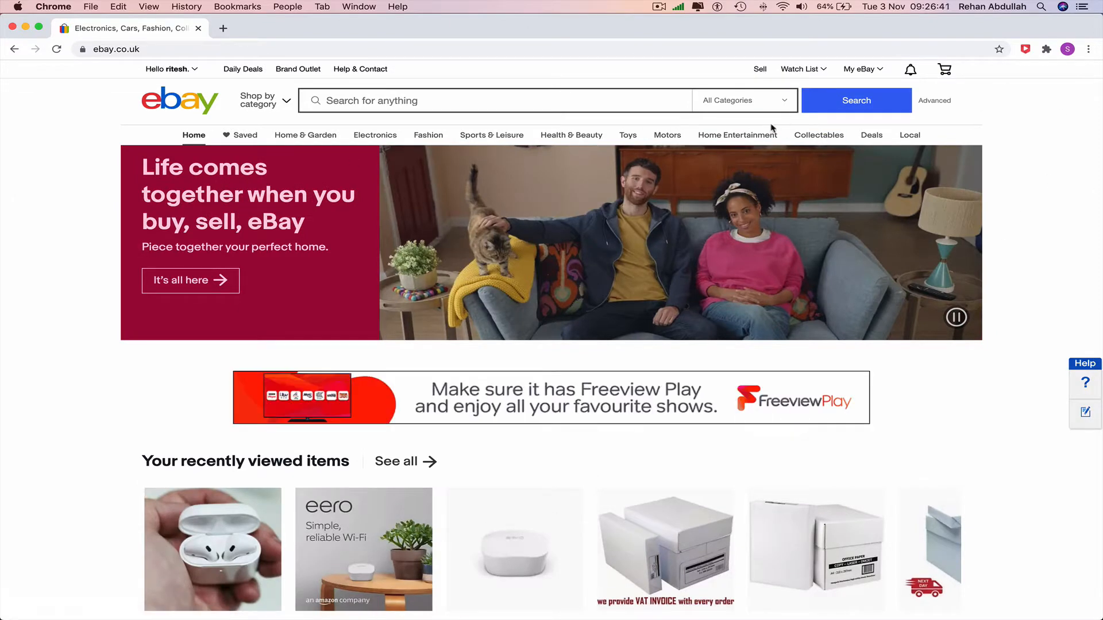
Step: Minimise the browser, switch to Photoshop and place IMG_9170.HEIC from the desktop into the 3 WiFi Systems document
left_click(26, 26)
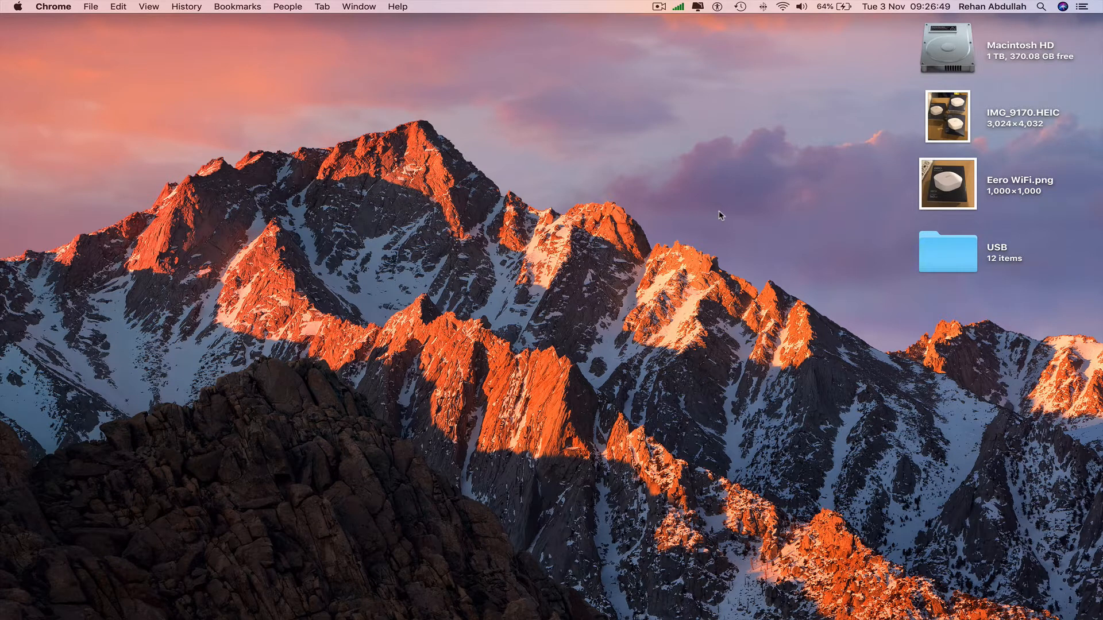
left_click(937, 186)
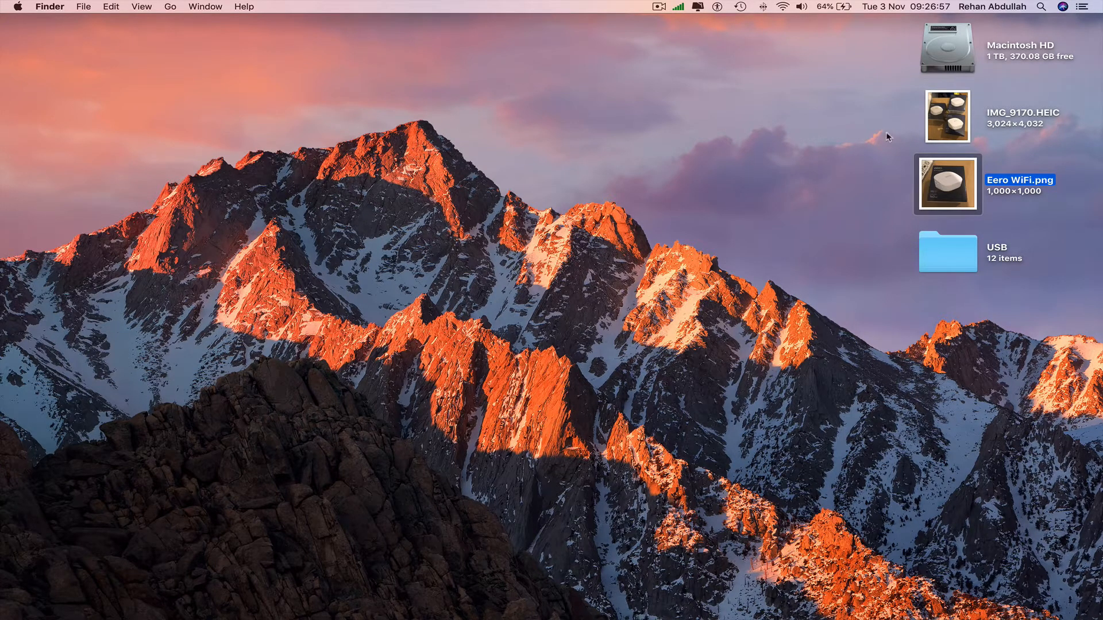
left_click(750, 184)
left_click(862, 601)
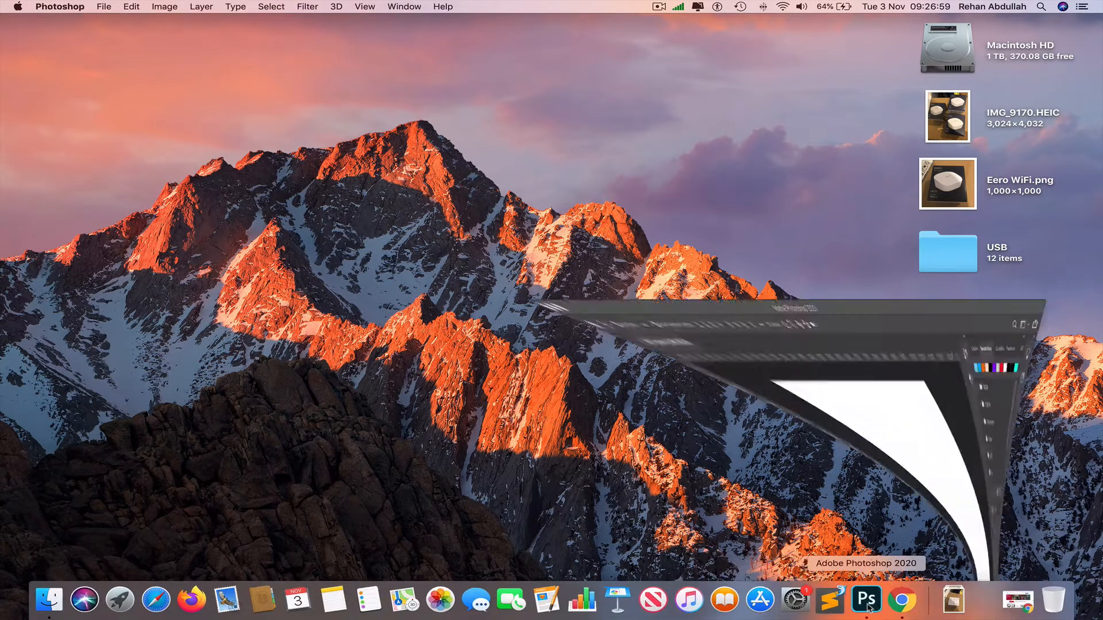
key("ctrl+Right")
left_click_drag(952, 122, 371, 227)
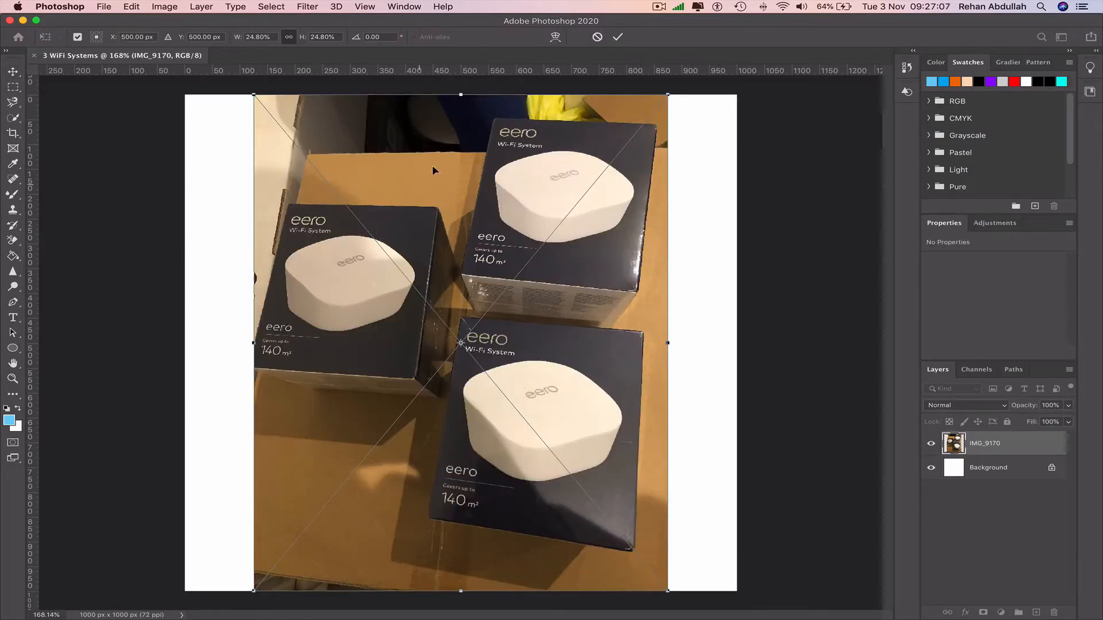
Step: Stretch the placed photo to about 31.25% width and 27% height, past the canvas's upper and lower edges, and apply the transform
left_click_drag(461, 94, 463, 80)
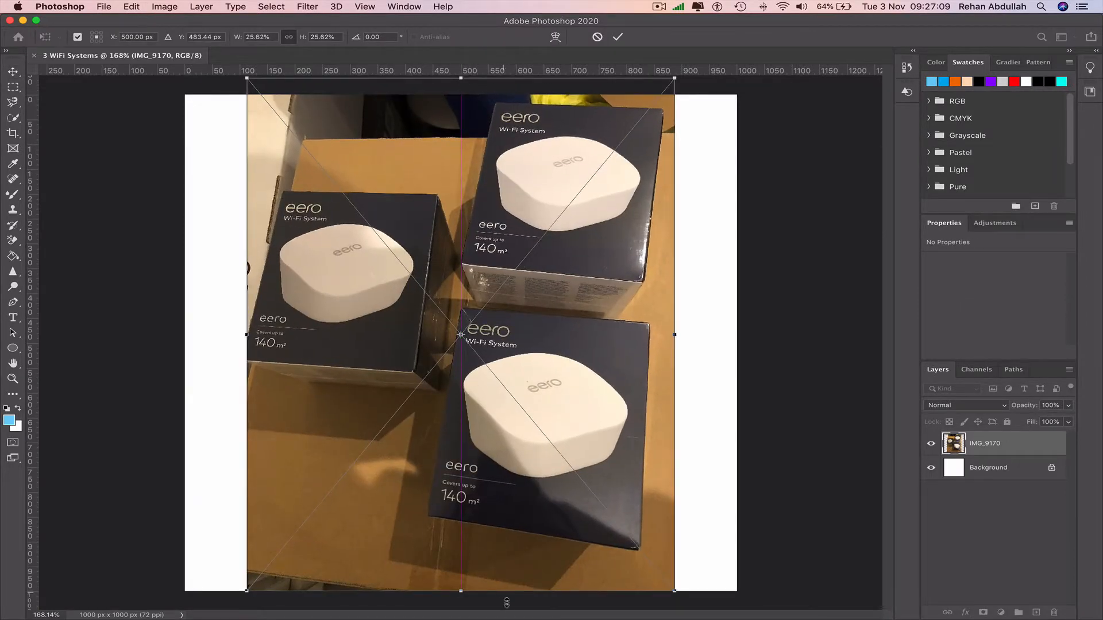
left_click_drag(461, 591, 454, 618)
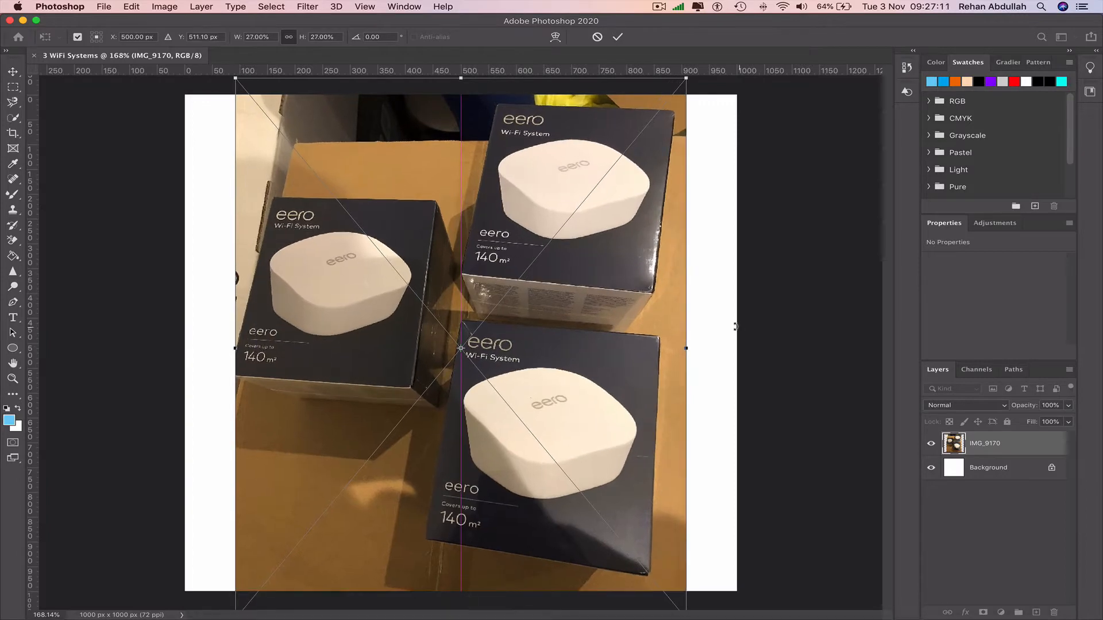
left_click_drag(687, 348, 728, 348)
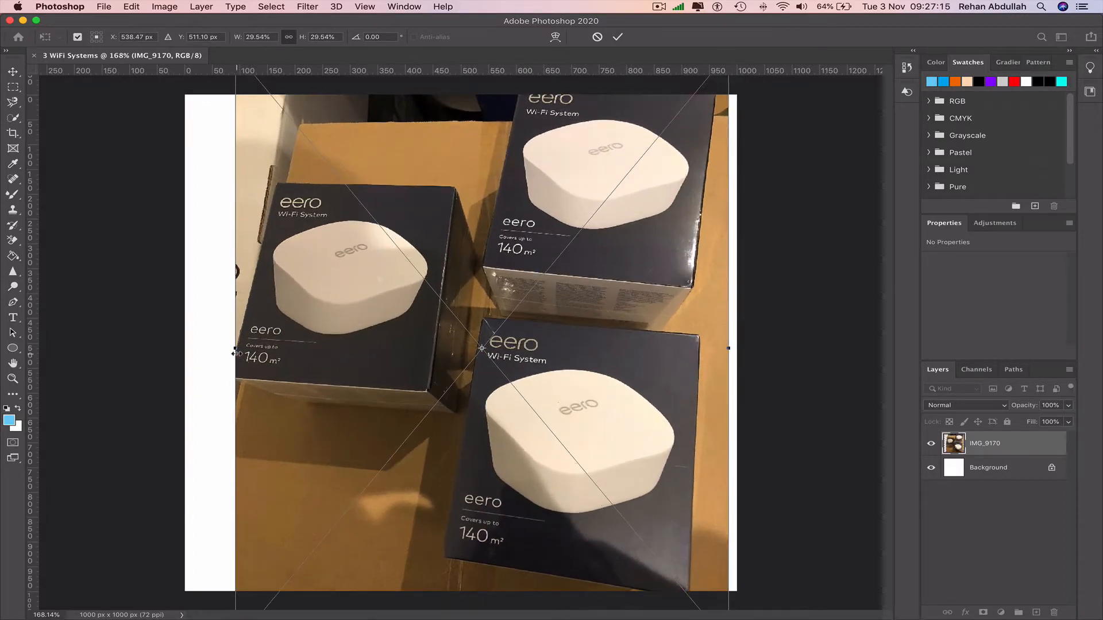
key("super+z")
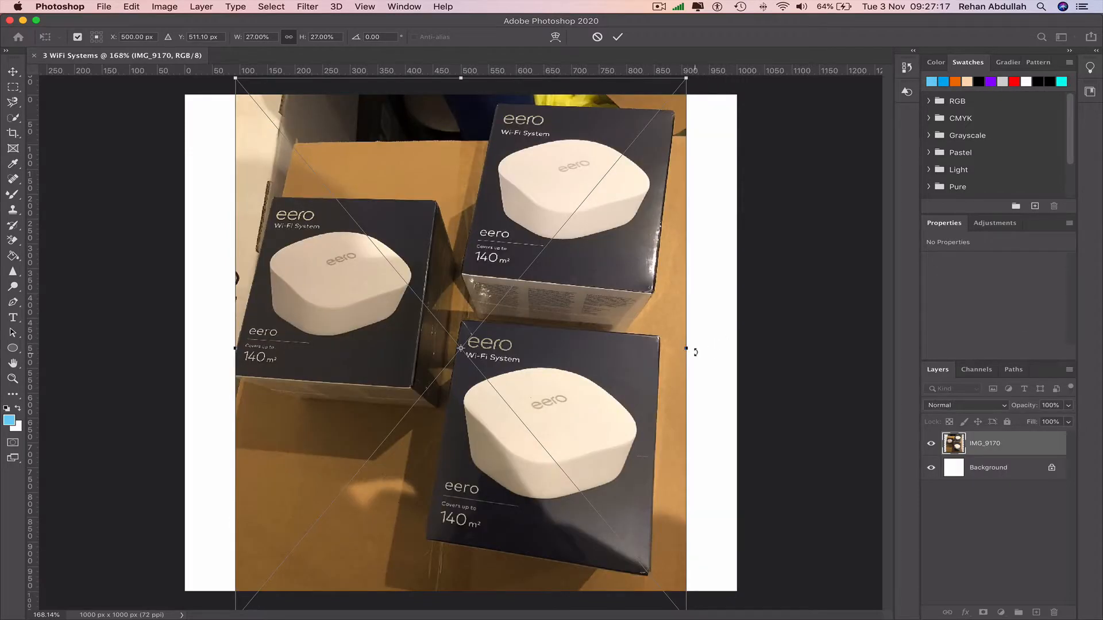
left_click_drag(686, 349, 722, 348)
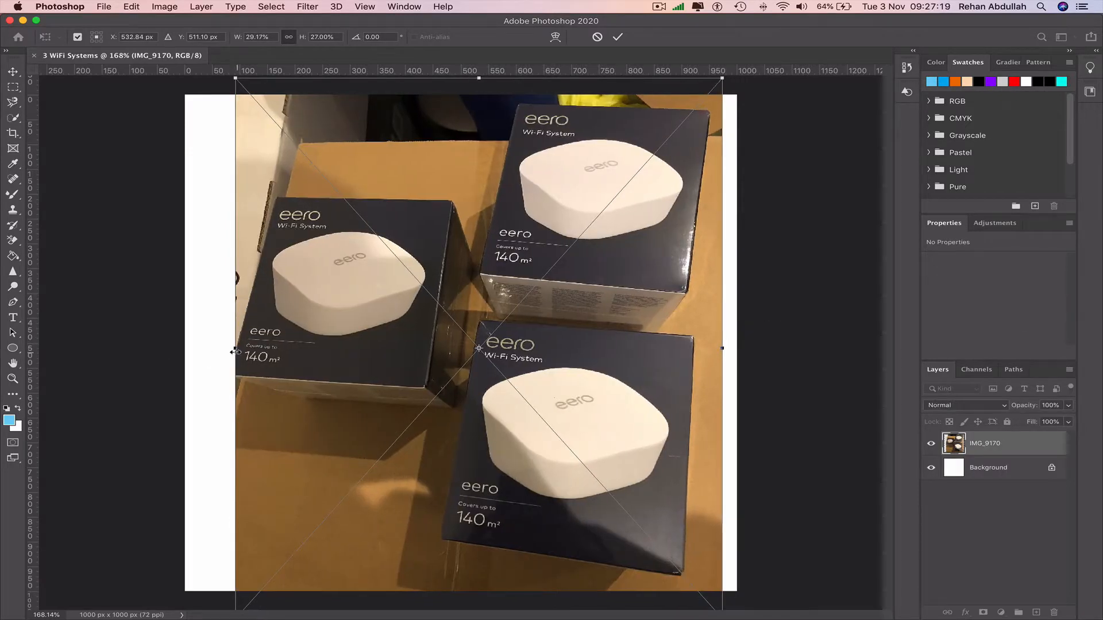
left_click_drag(235, 348, 202, 353)
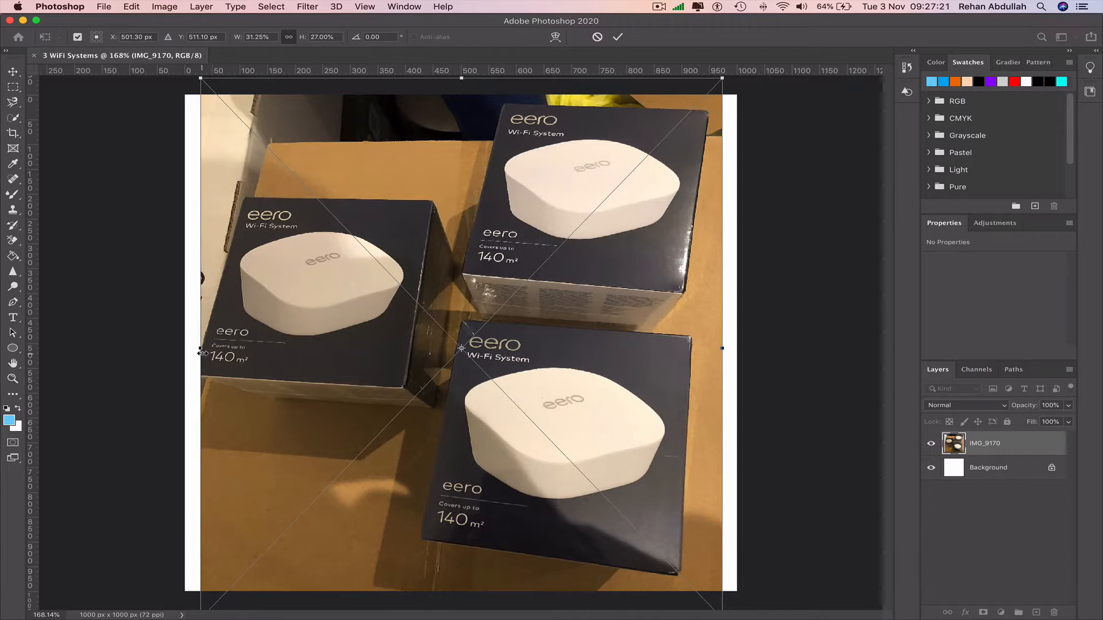
left_click(12, 69)
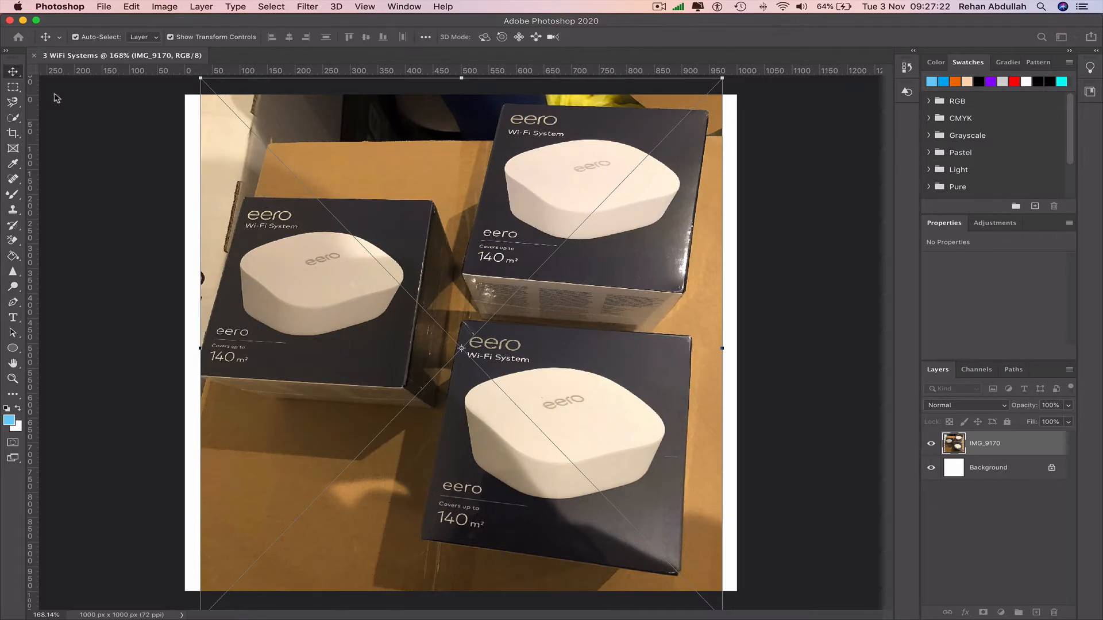
Step: Enlarge the photo to about 33.07% width and 28.56% height so it fills the whole canvas, and apply the transform
left_click(470, 116)
left_click_drag(461, 78, 461, 58)
left_click_drag(571, 340, 572, 357)
left_click_drag(188, 354, 184, 354)
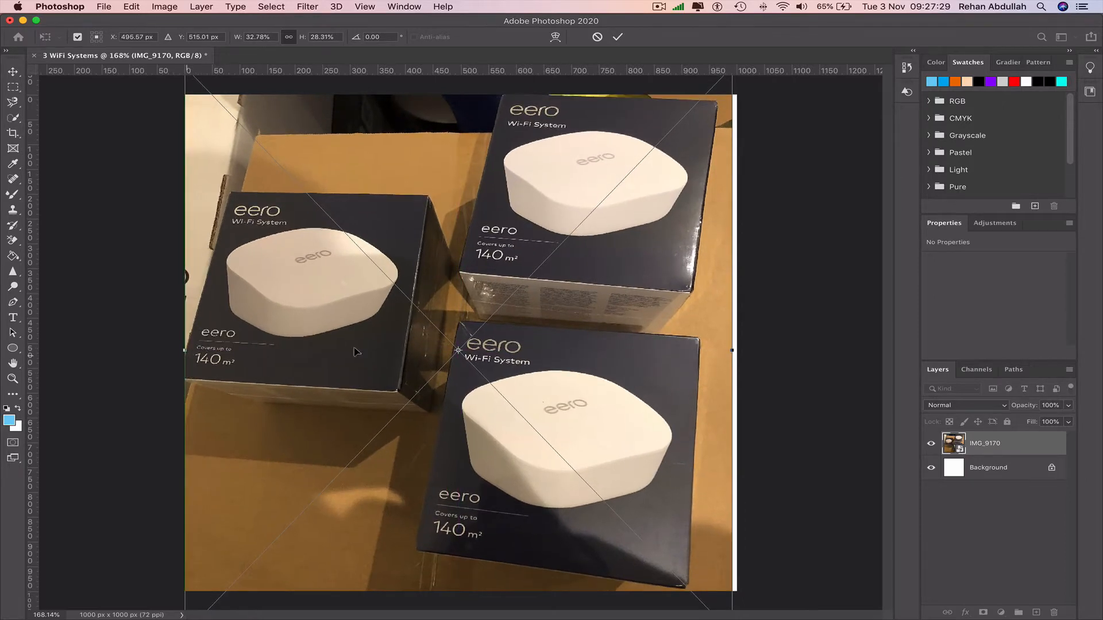
left_click_drag(728, 349, 733, 350)
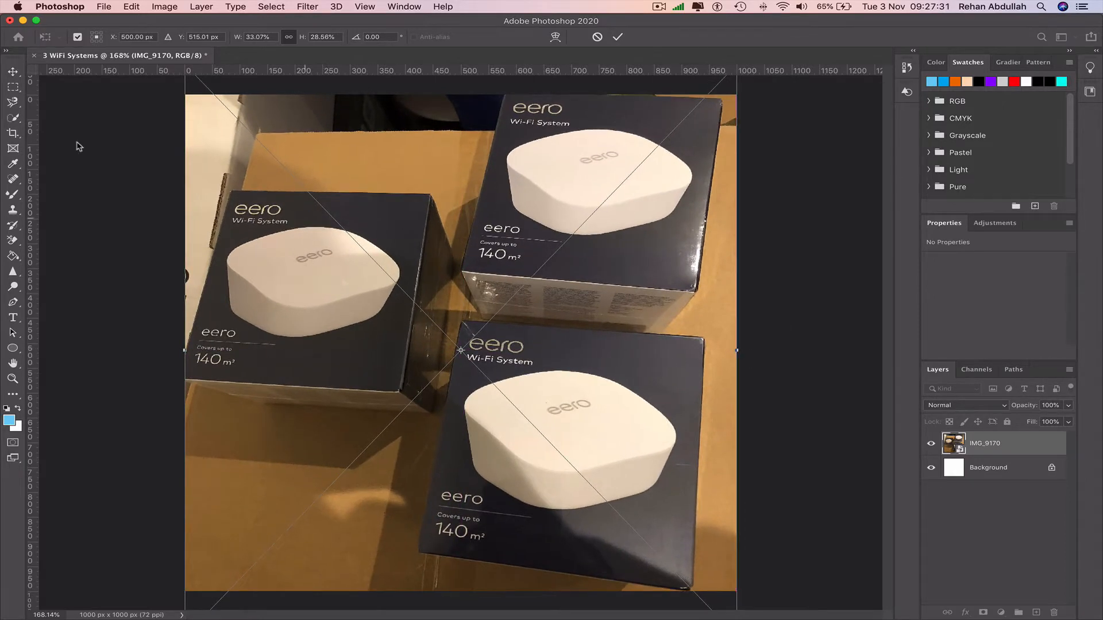
left_click(19, 71)
left_click(72, 108)
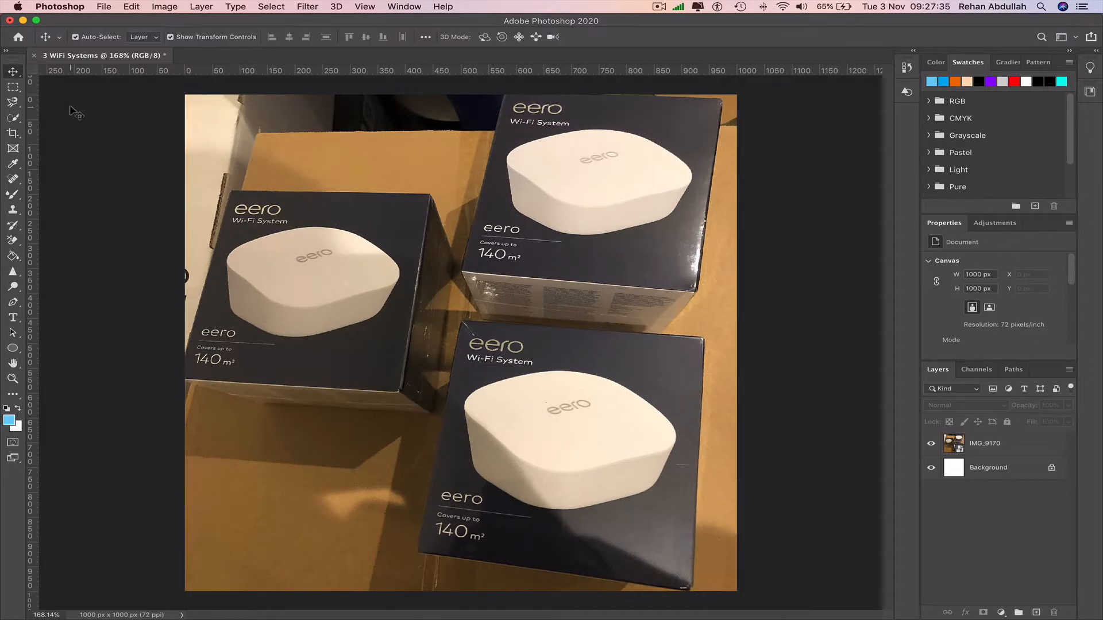
Step: Export the image to the Desktop as 3 WiFi Systems.png
left_click(104, 7)
mouse_move(141, 170)
left_click(449, 168)
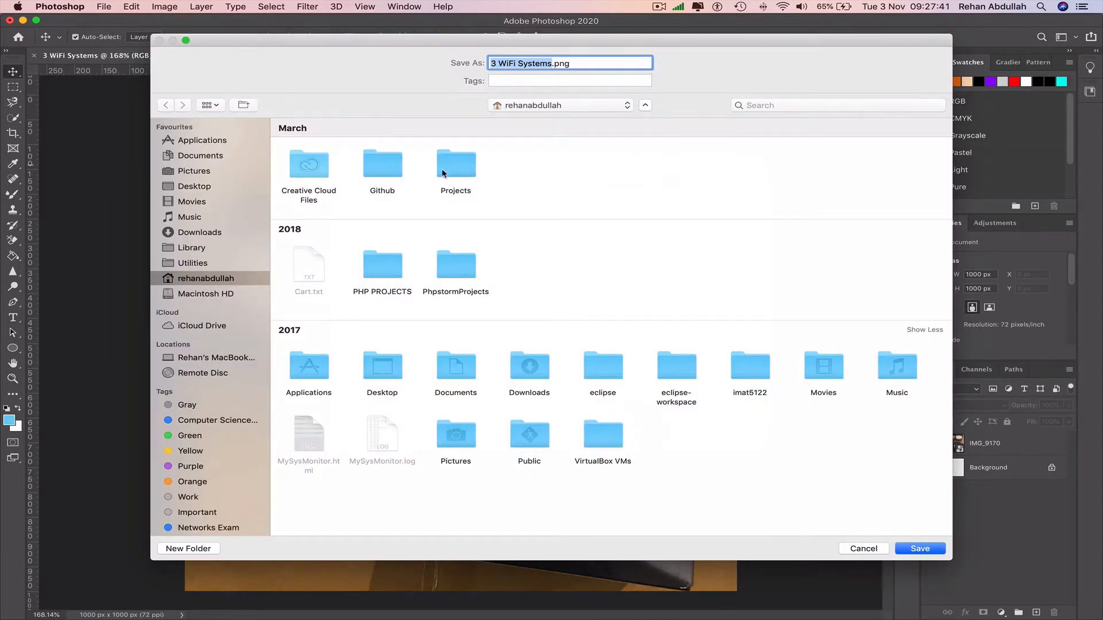
left_click(205, 187)
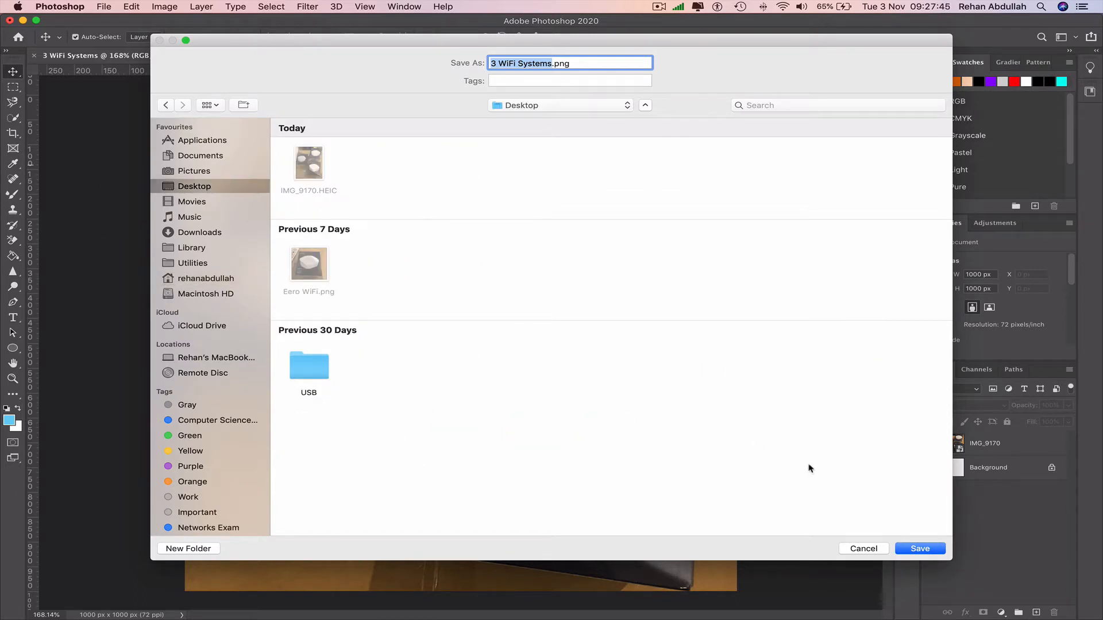
left_click(921, 550)
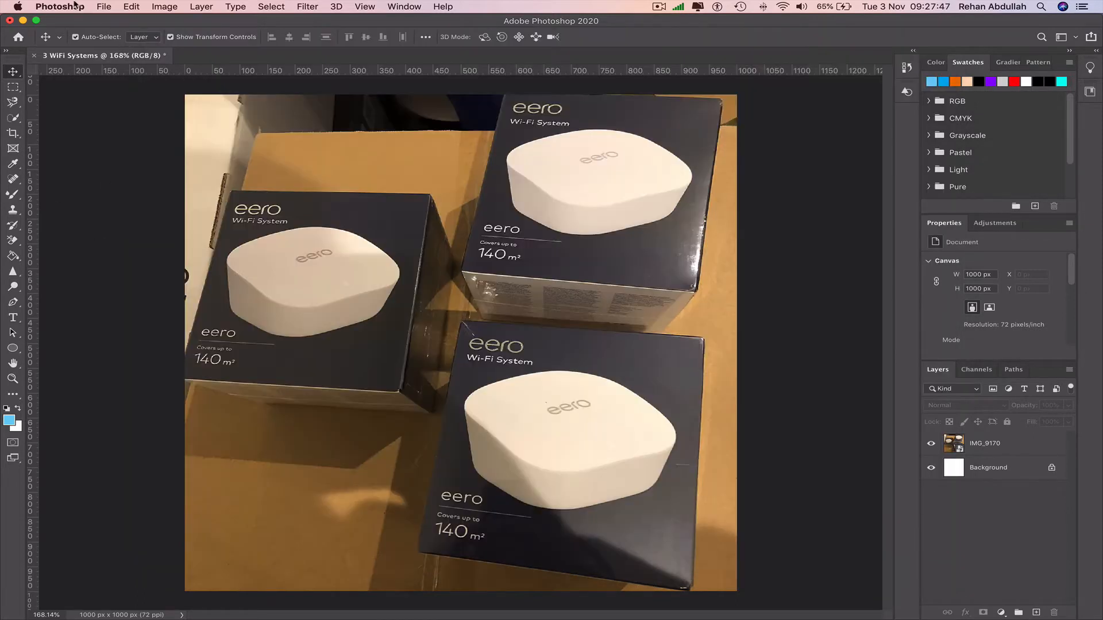
Step: Save the document on the computer's Desktop as 3 WiFi Systems.psd with Maximize Compatibility, and quit Photoshop
key("super+s")
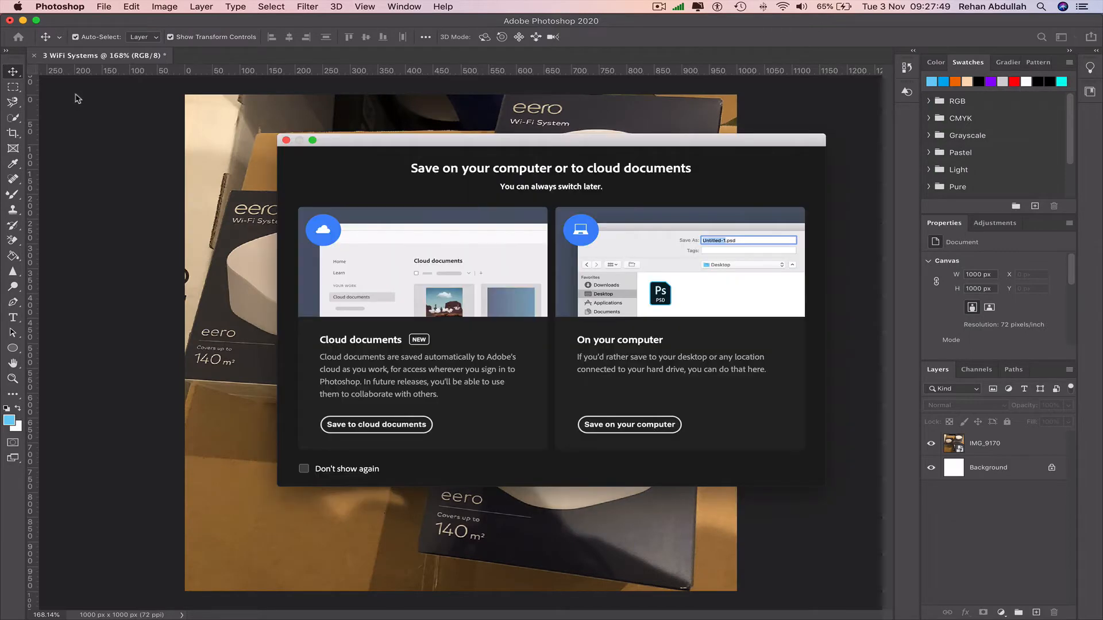
left_click(629, 424)
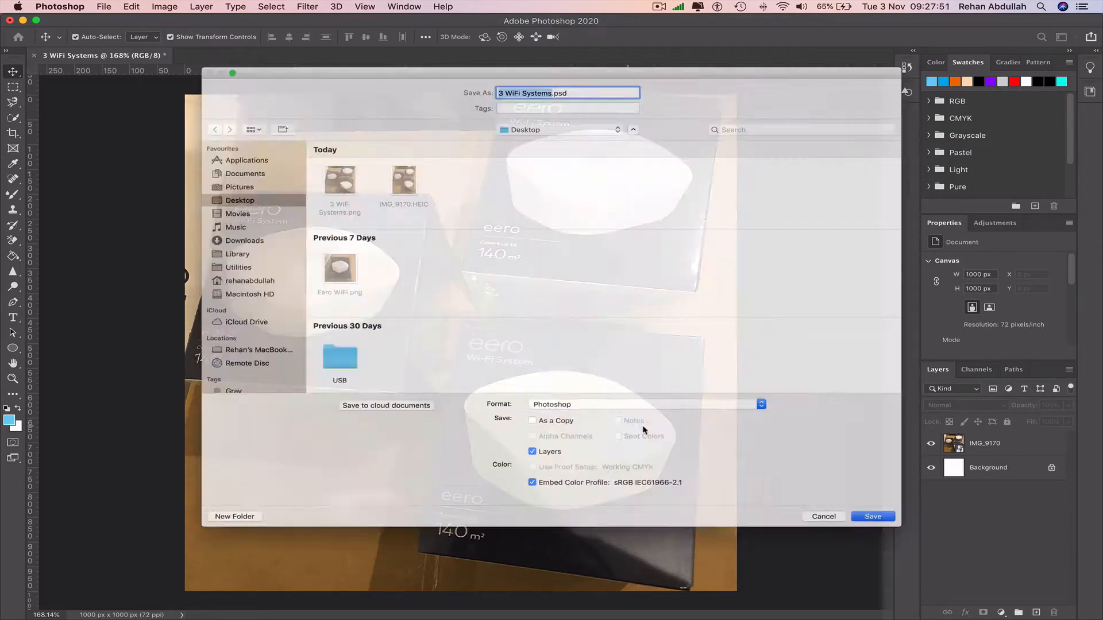
left_click(922, 549)
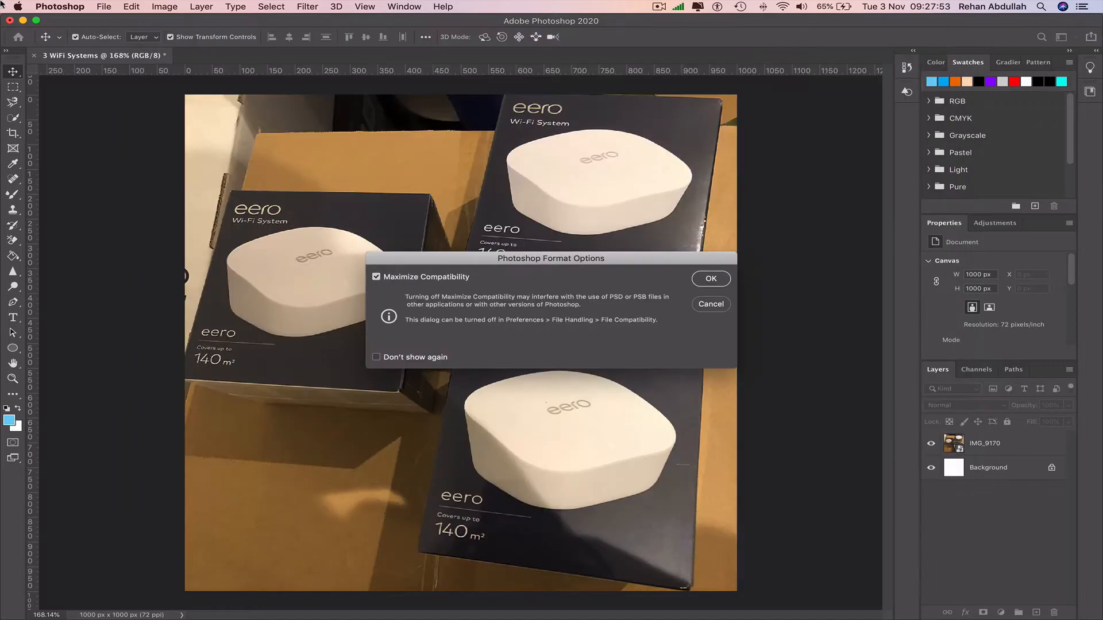
left_click(725, 284)
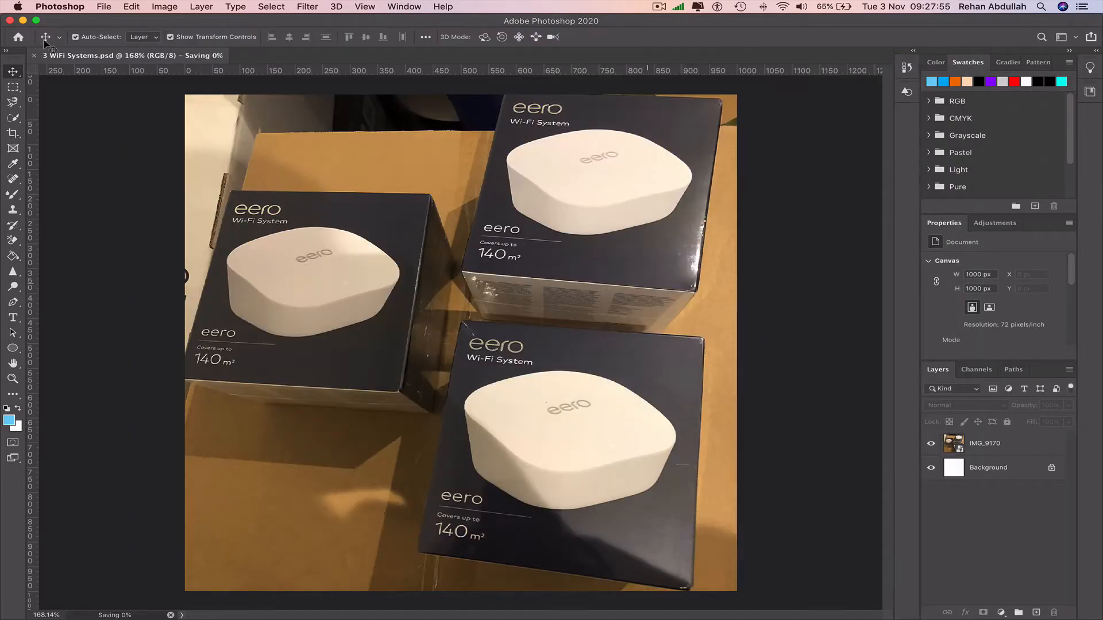
left_click(59, 7)
left_click(105, 121)
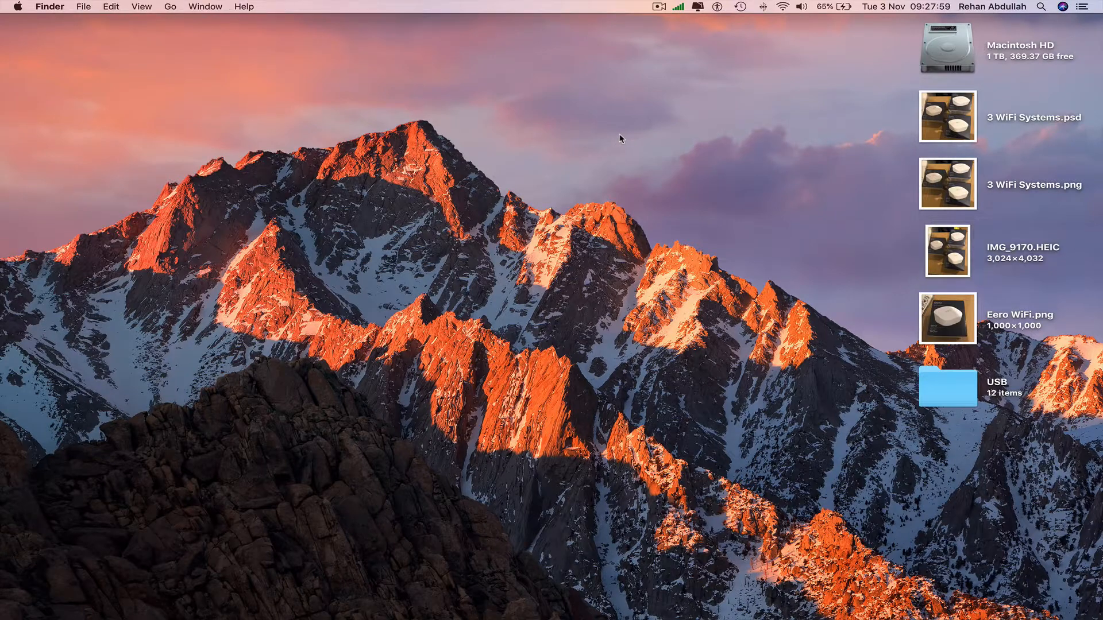
Step: Switch to Google Chrome and open eBay's selling page
mouse_move(598, 616)
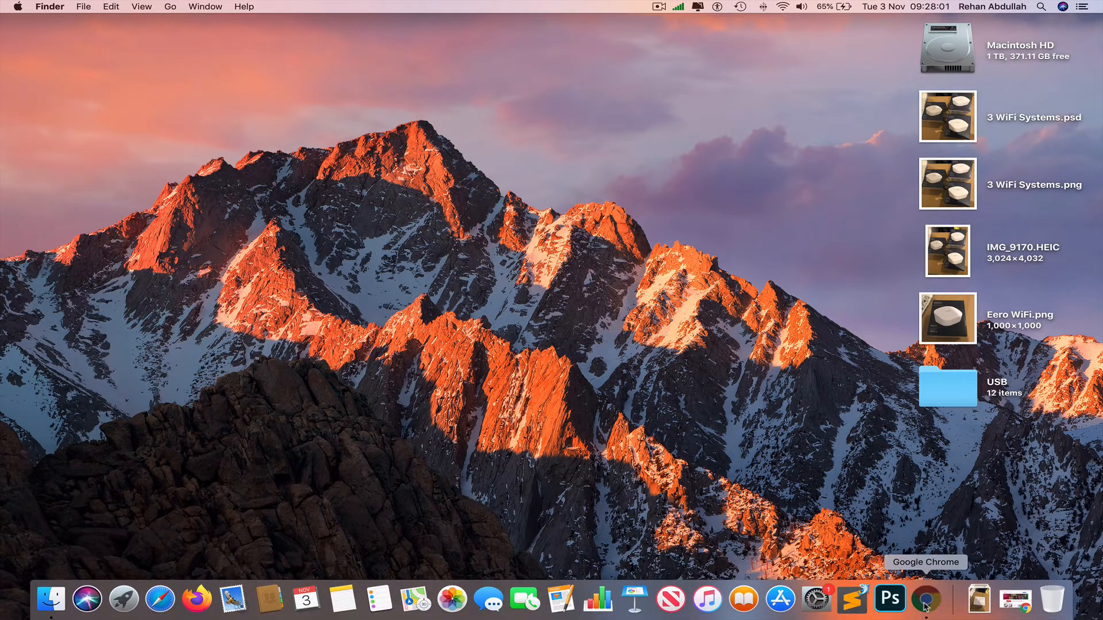
left_click(925, 601)
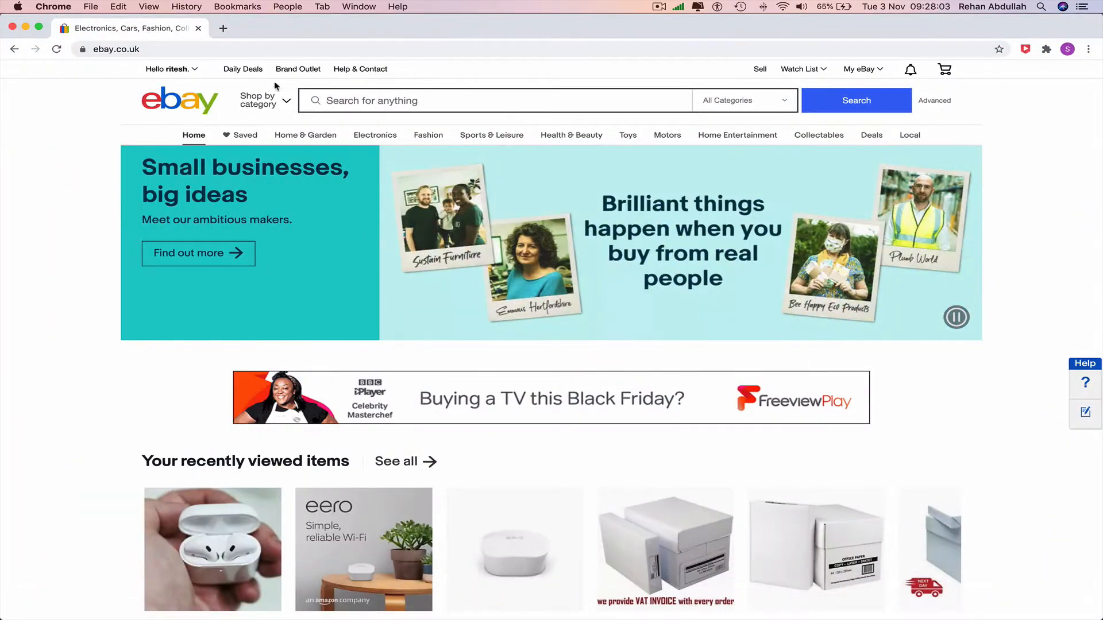
left_click(759, 69)
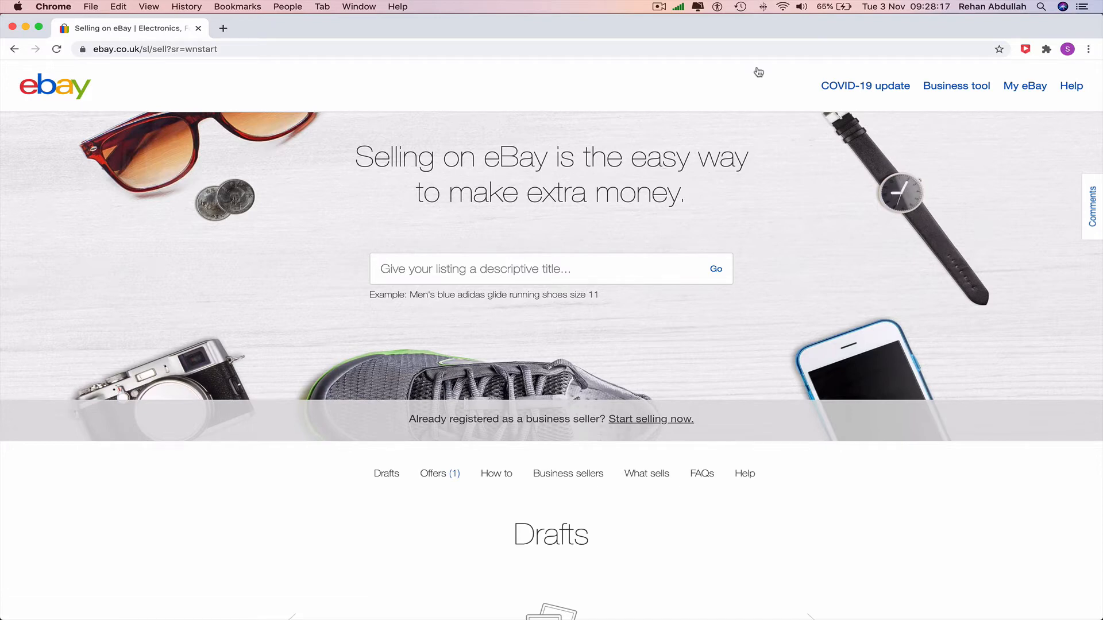
Step: Title the new listing with the suggested "eero wifi system" and look up similar items to start from
left_click(598, 272)
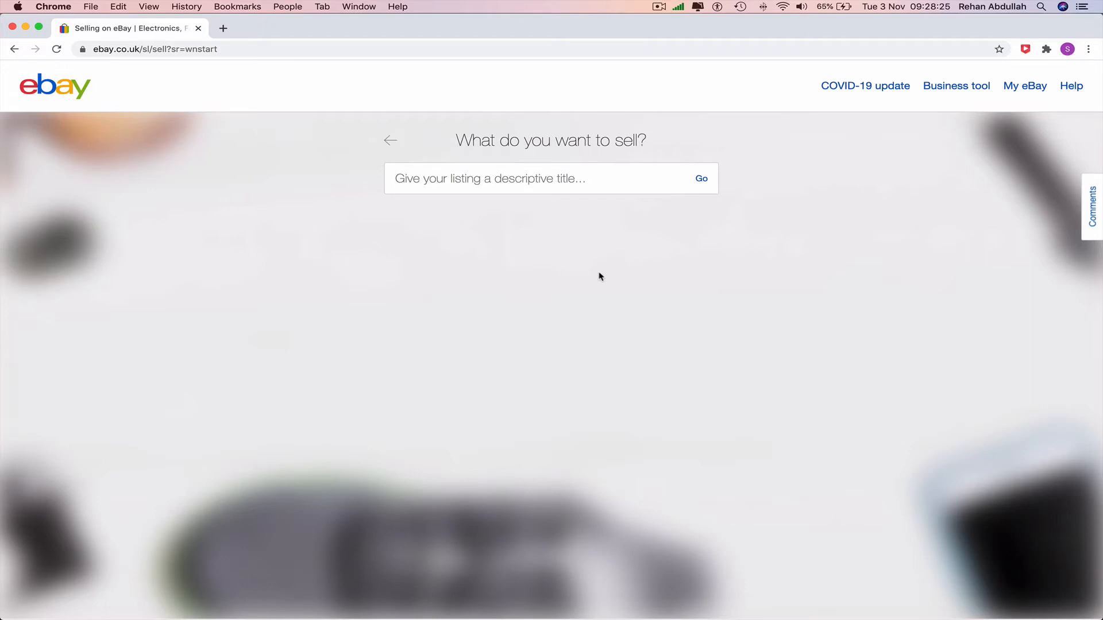
type("Eero")
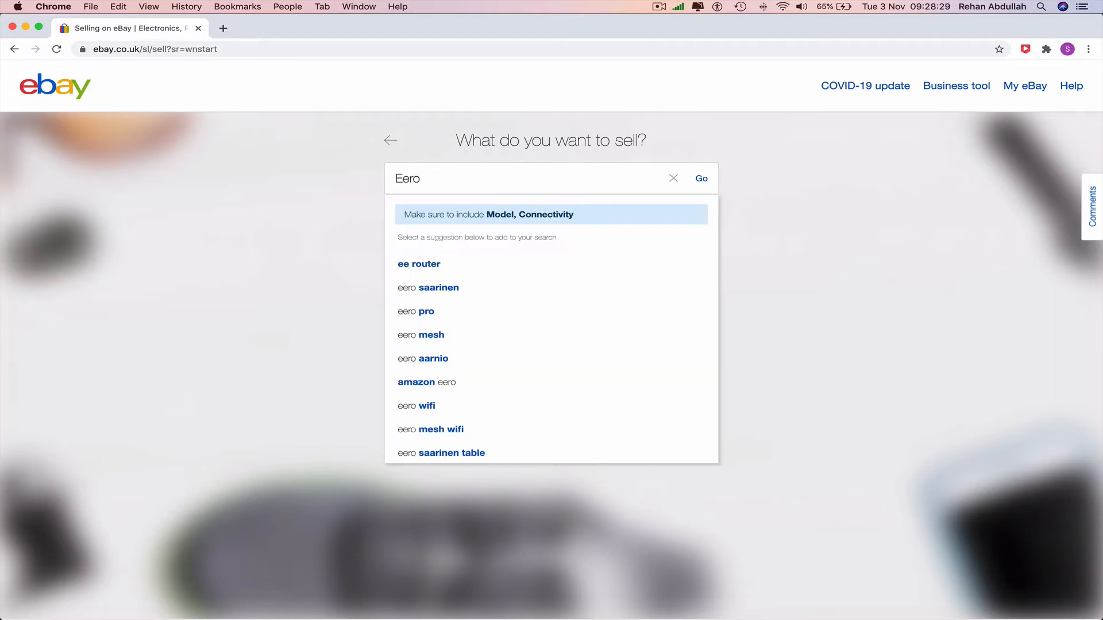
type("0 Wifi")
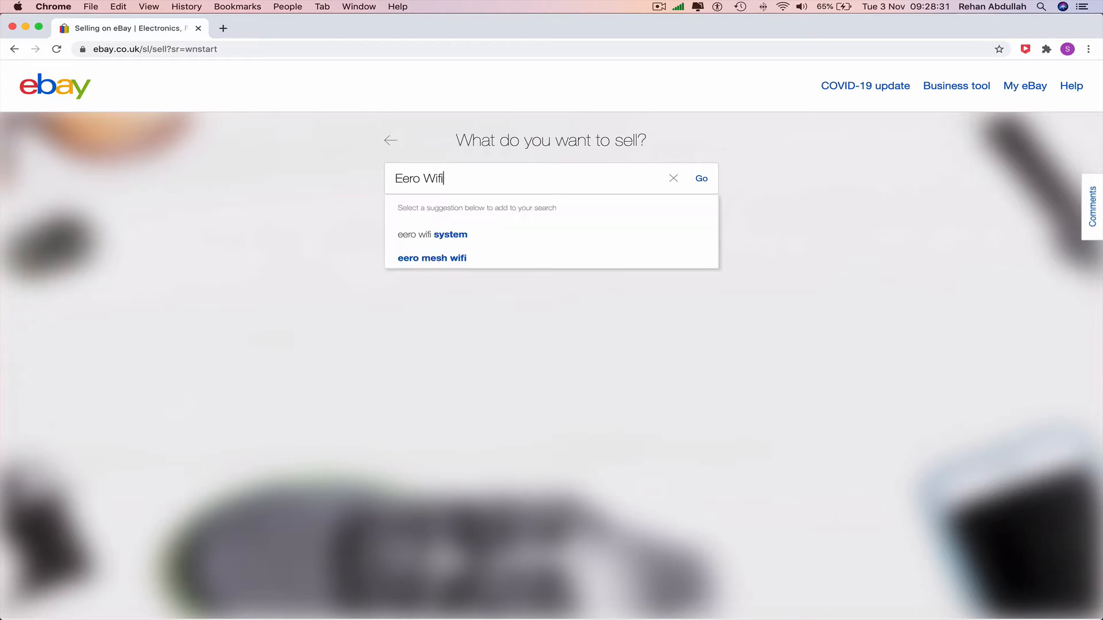
left_click(516, 236)
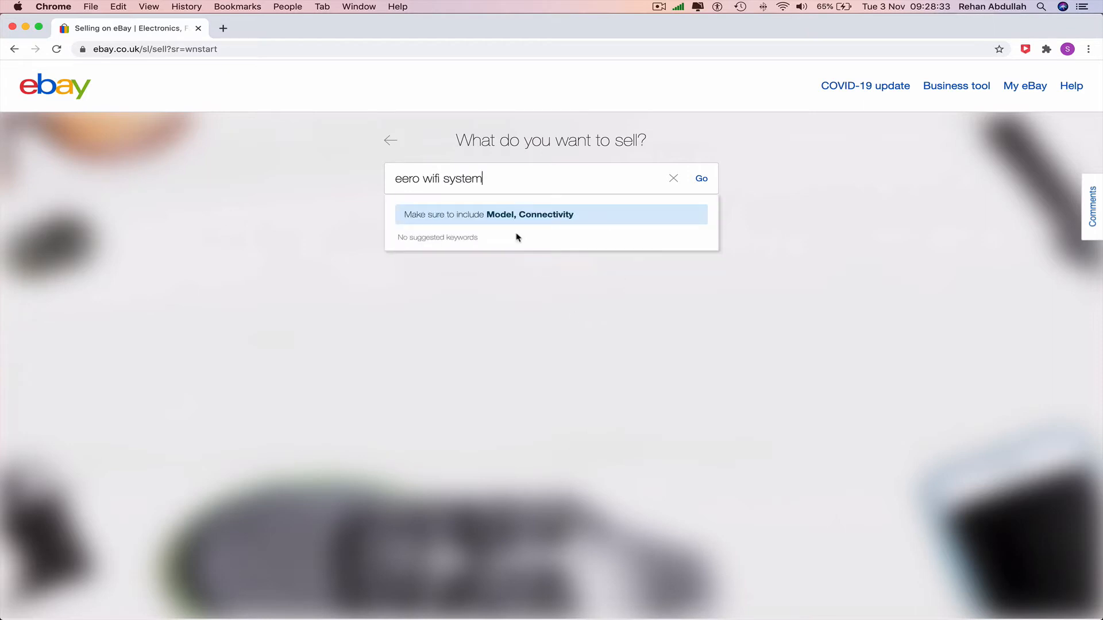
key("Return")
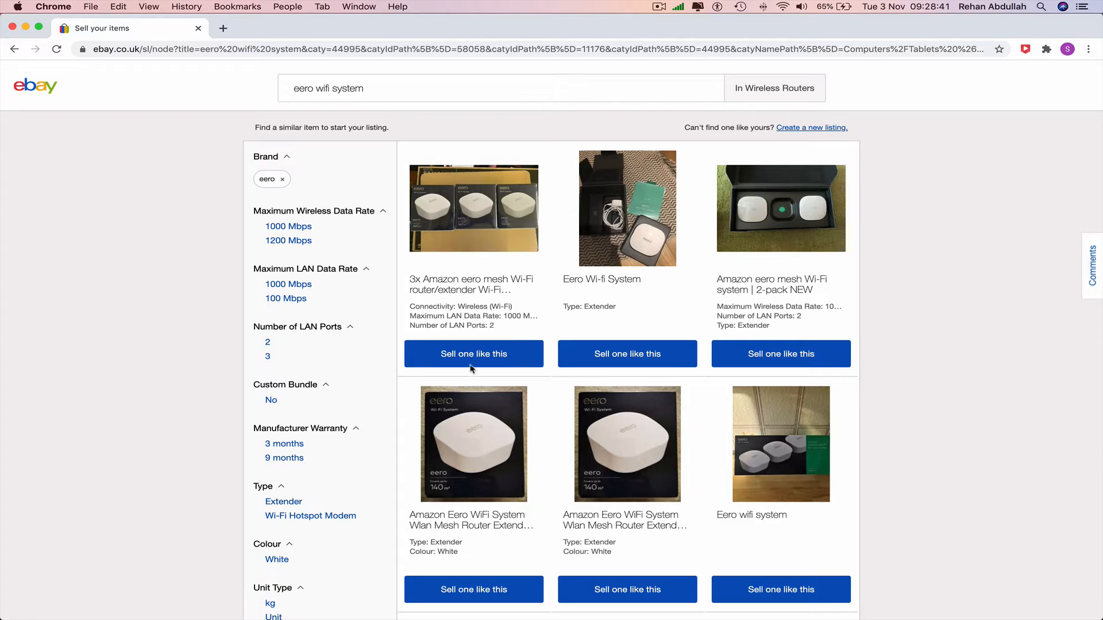
Step: Start the listing from the similar item "3x Amazon eero mesh Wi-Fi router/extender" and set its condition to New
scroll(572, 421, "down", 6)
scroll(572, 421, "down", 5)
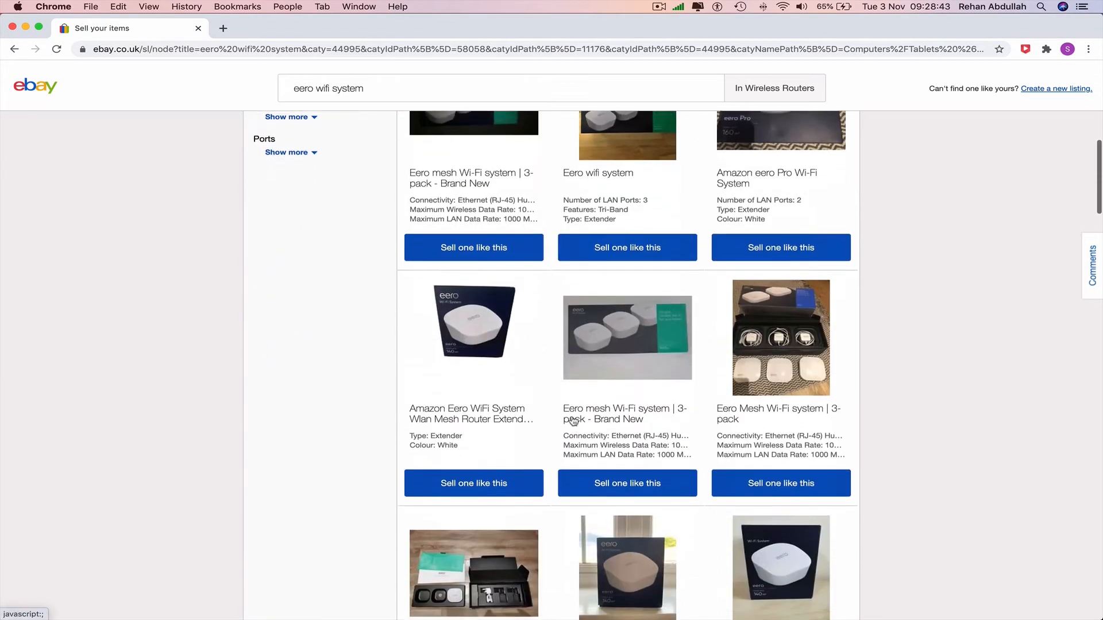
scroll(571, 421, "up", 12)
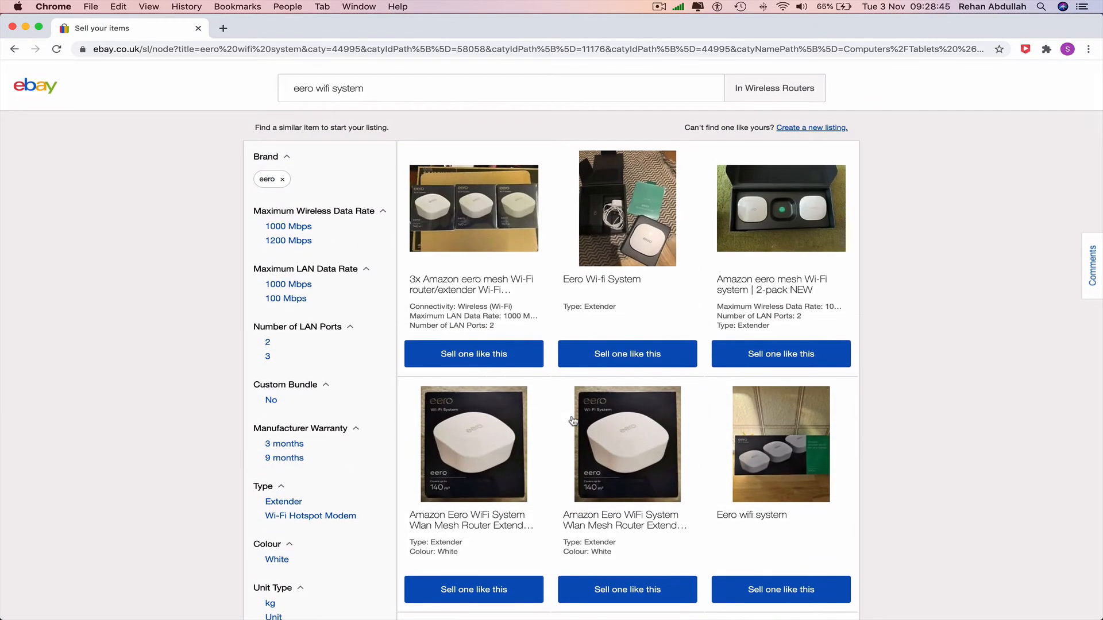
left_click(477, 359)
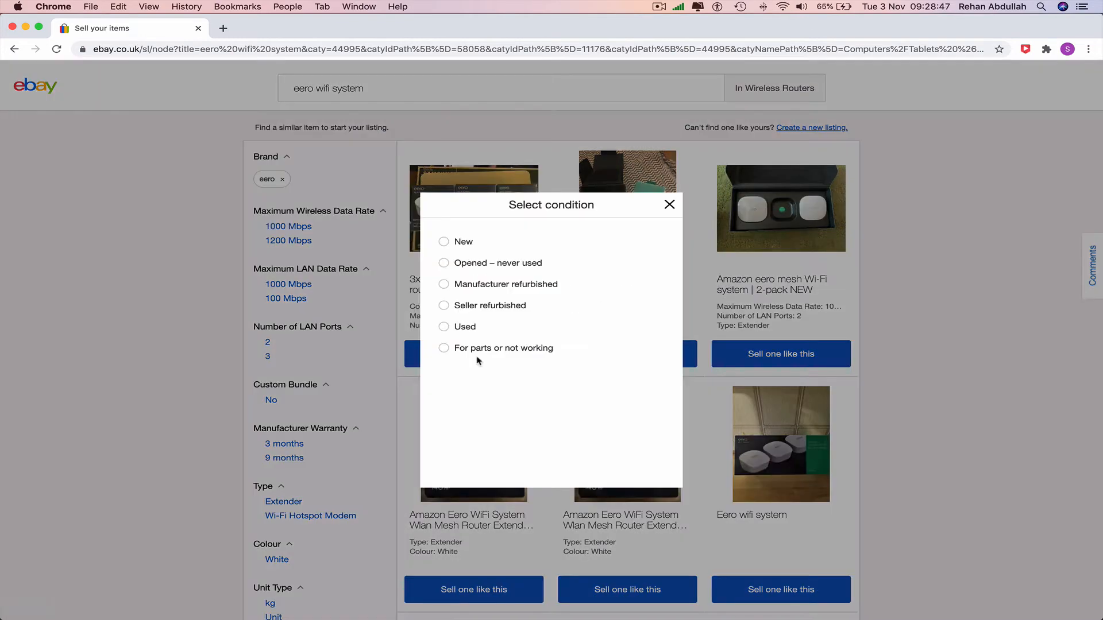
left_click(464, 242)
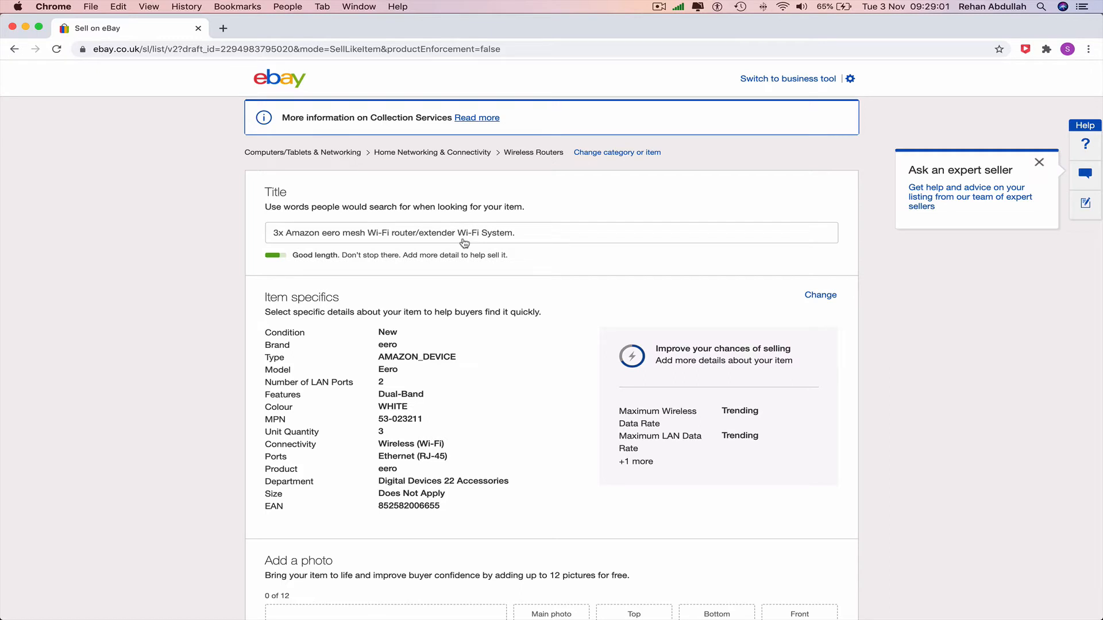
Step: Capitalize the listing title so it reads "3x Amazon Eero Mesh Wi-Fi Router/Extender Wi-Fi System."
left_click(328, 233)
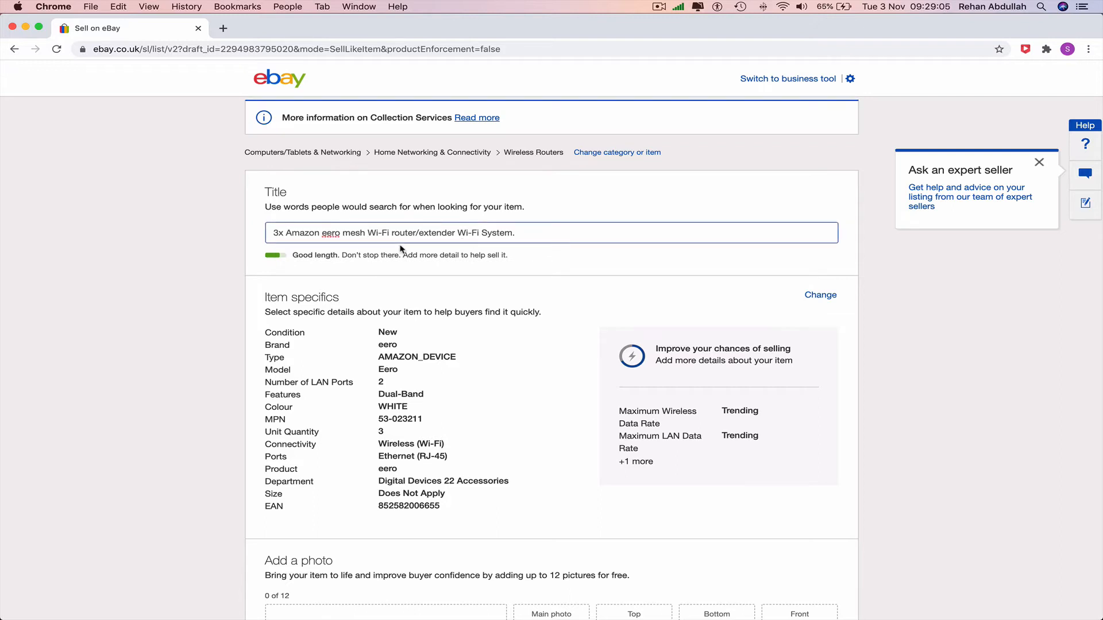
key("BackSpace")
type("E")
key("BackSpace")
type("M")
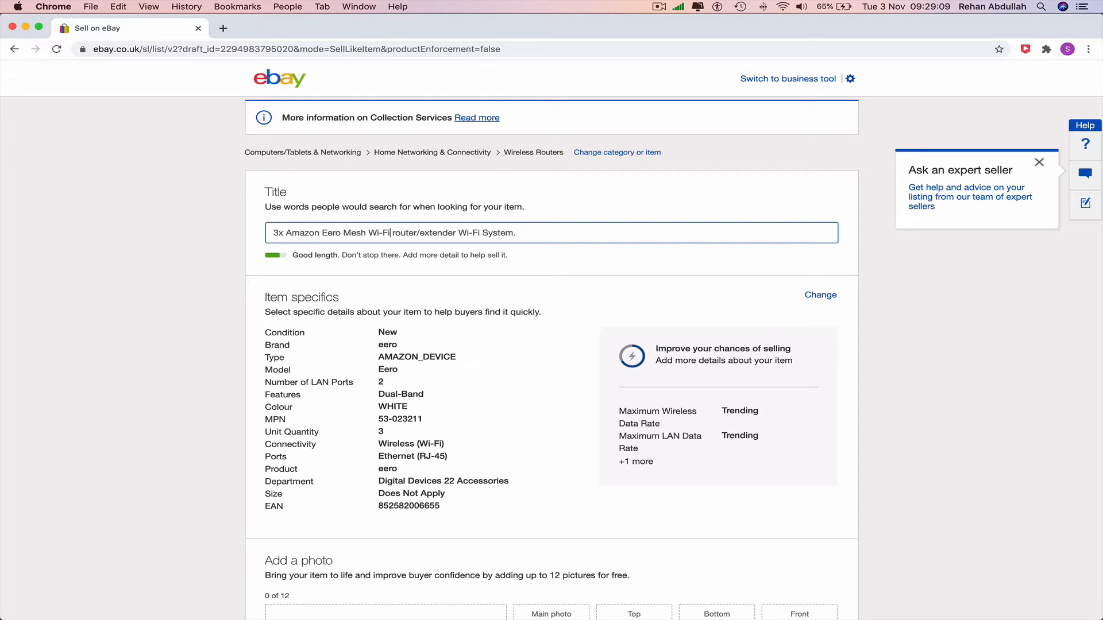
key("Right")
key("Right")
key("BackSpace")
type("R")
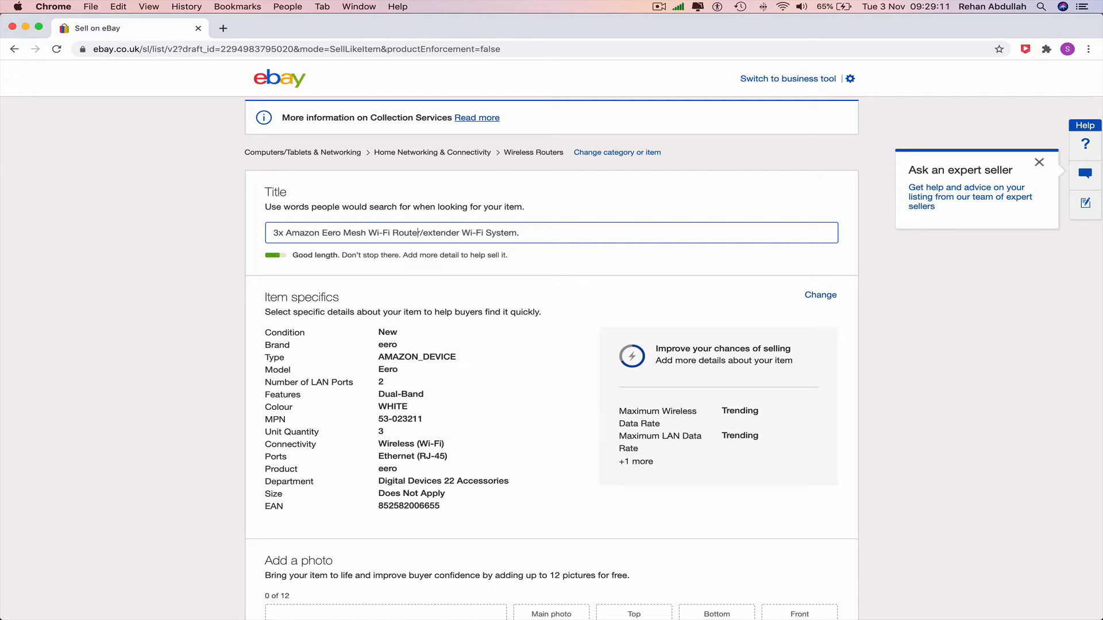
key("BackSpace")
type("E")
scroll(495, 329, "down", 6)
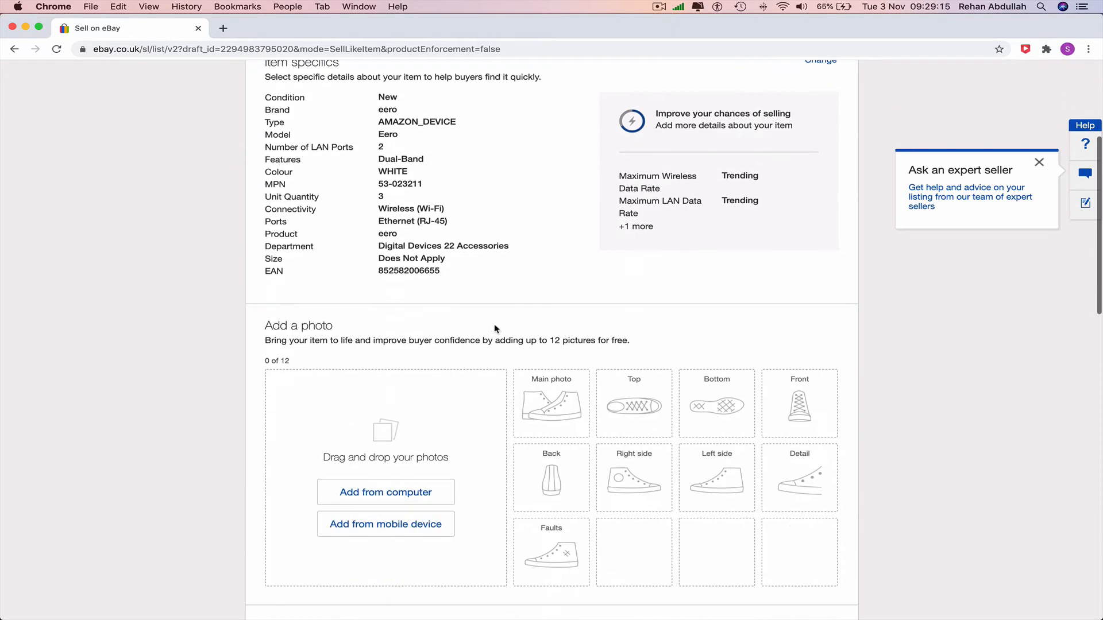
left_click(405, 409)
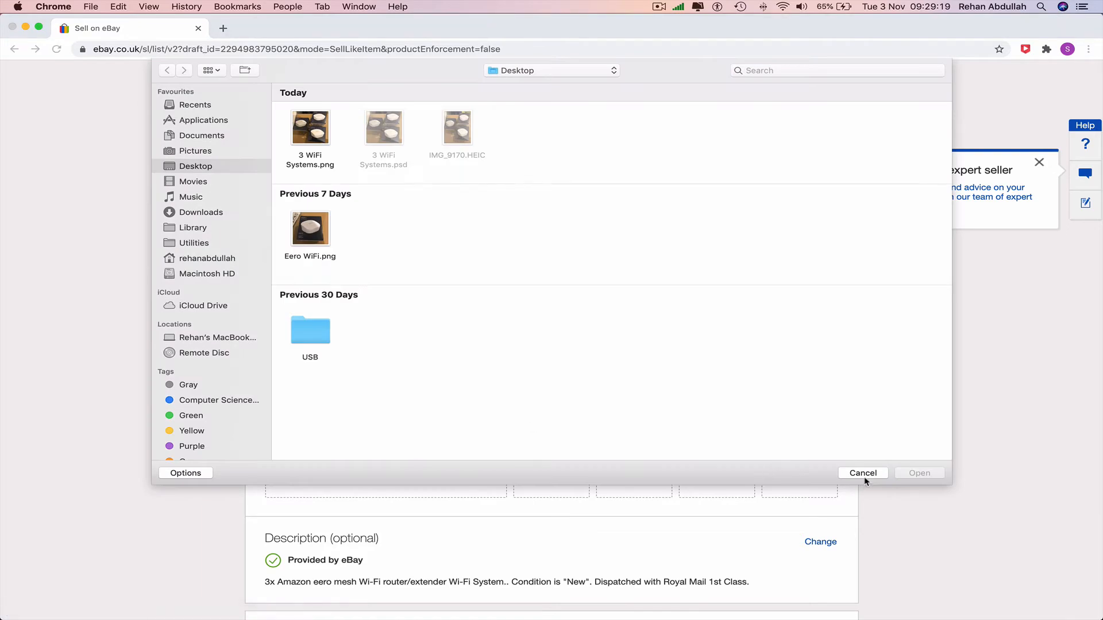
left_click(865, 477)
Step: Open the pricing details with the additional auction options and set the auction duration to 10 days
scroll(912, 458, "down", 5)
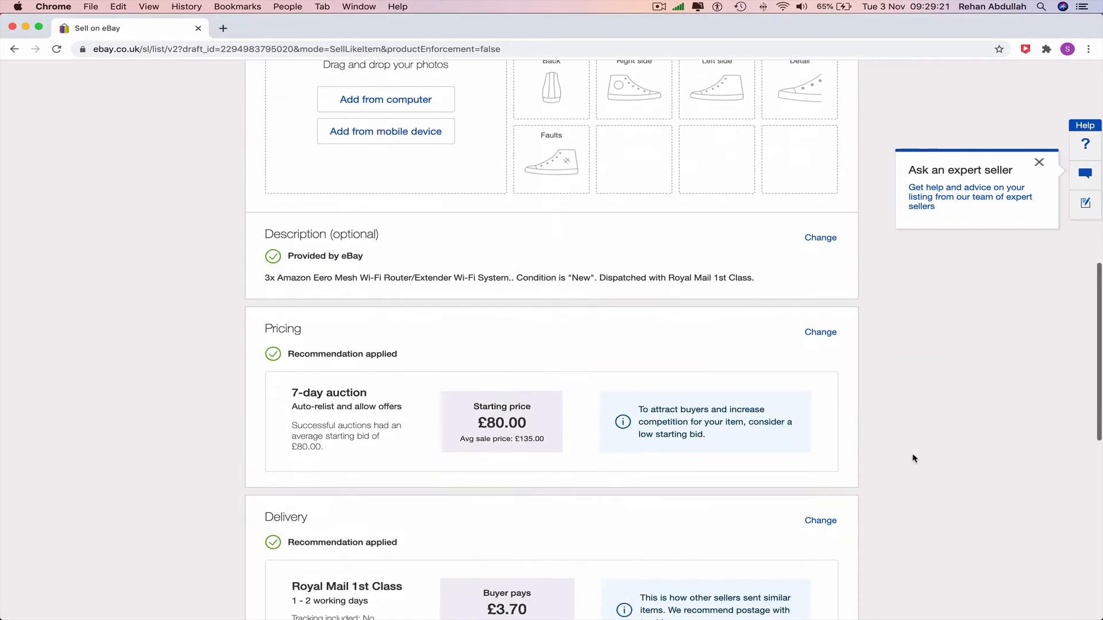
scroll(913, 458, "down", 4)
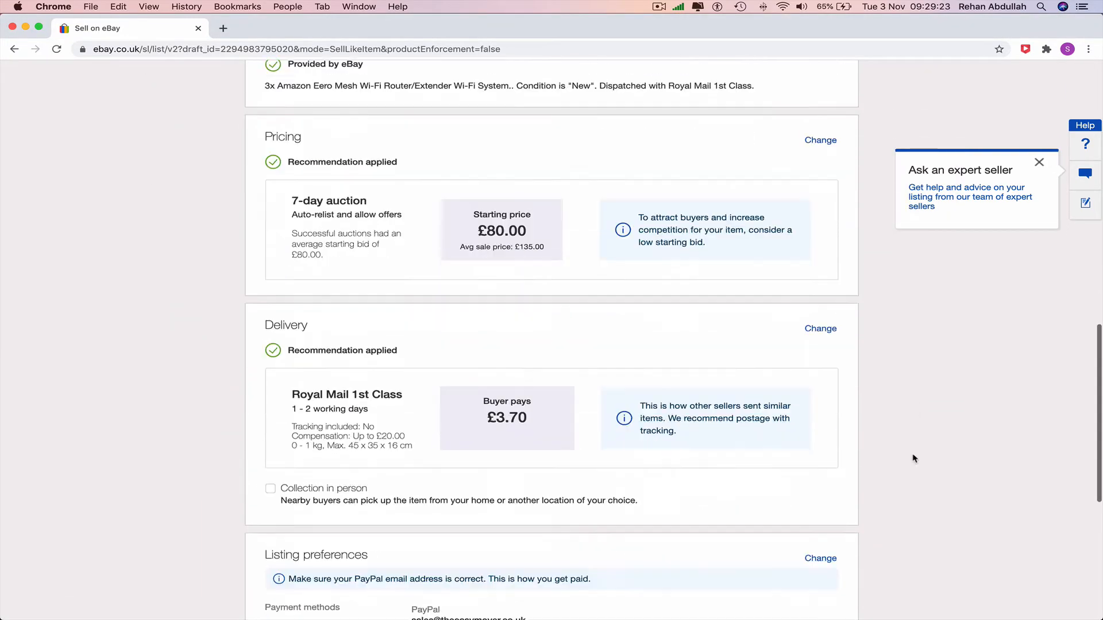
scroll(914, 458, "up", 3)
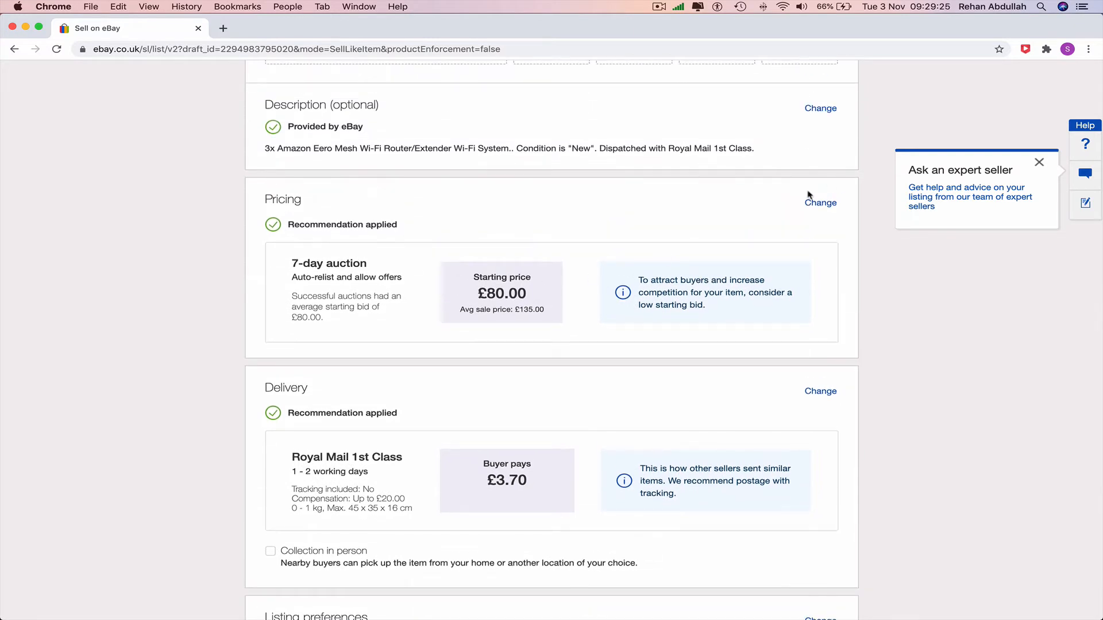
left_click(822, 207)
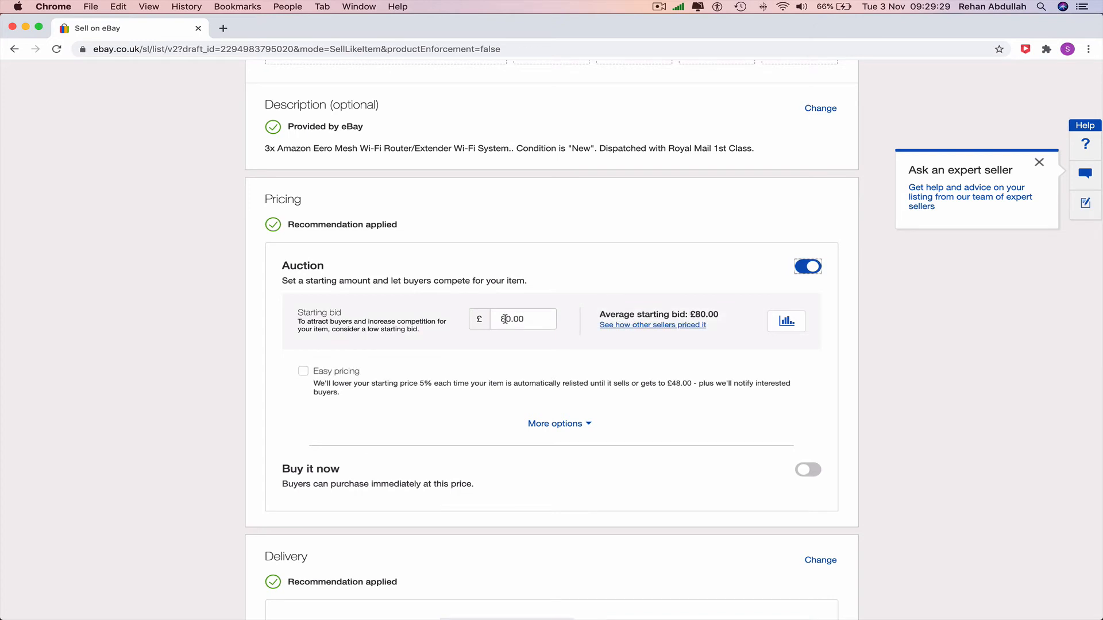
left_click(553, 424)
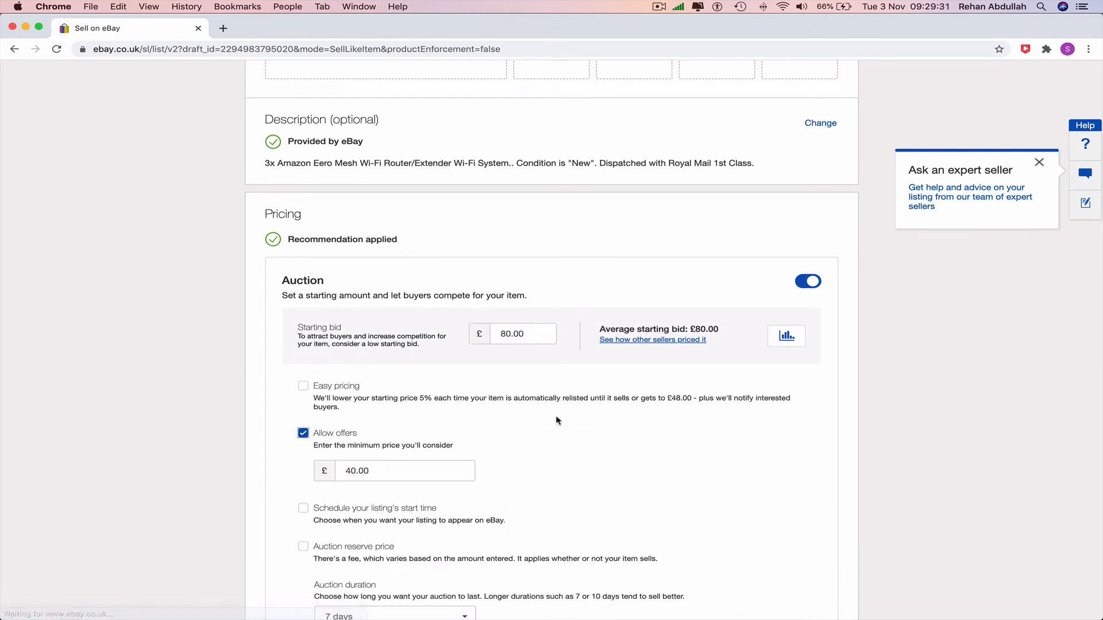
scroll(557, 424, "down", 2)
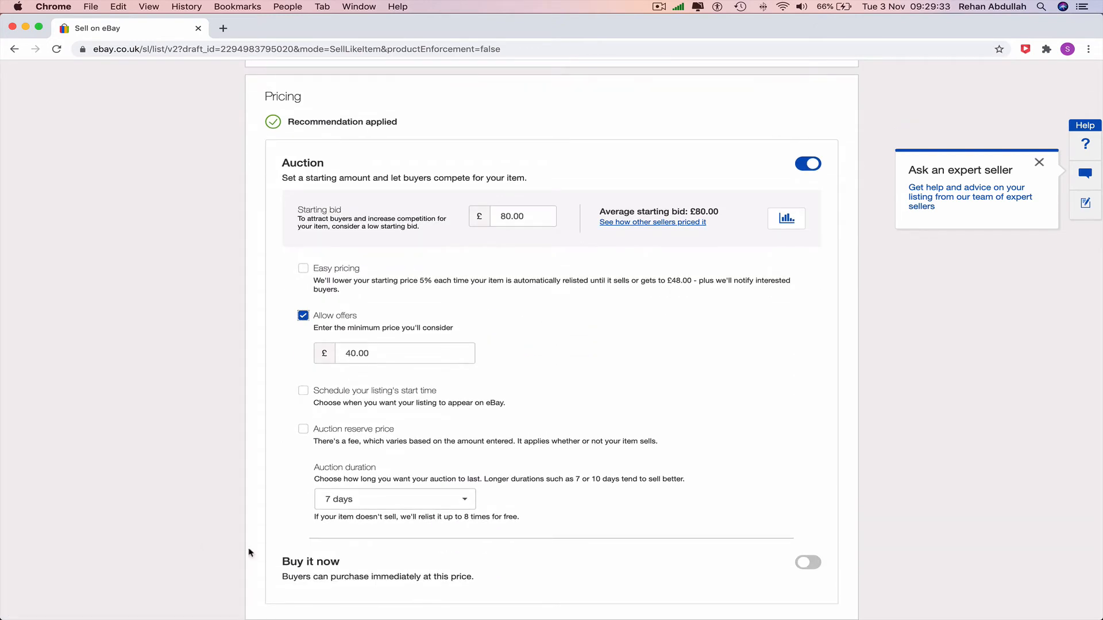
left_click(448, 500)
left_click(411, 511)
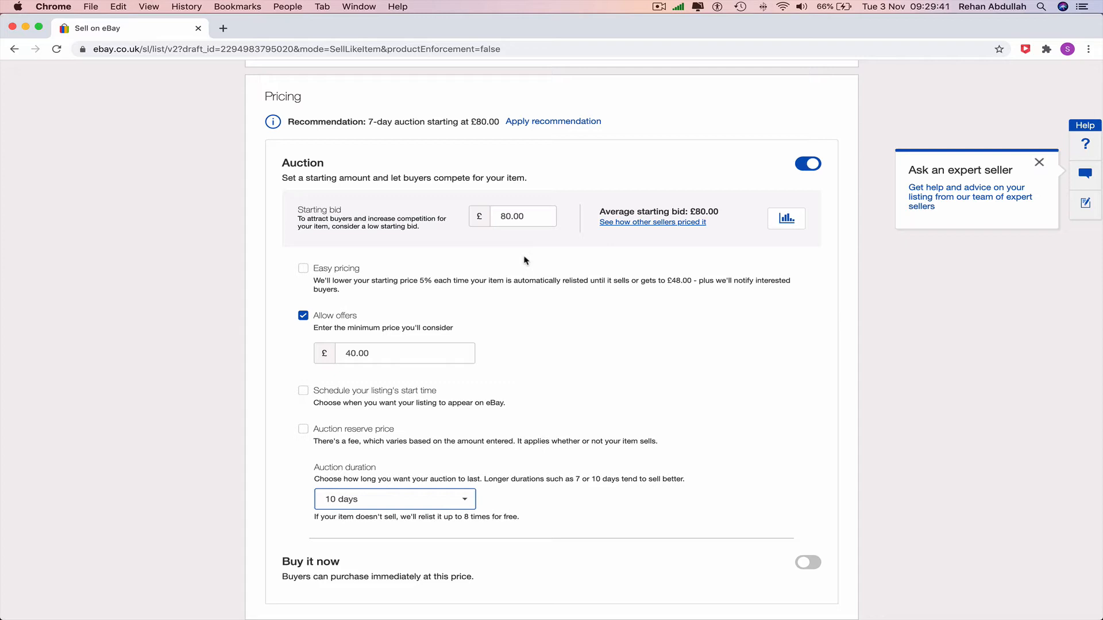
Step: Set the auction's starting bid to £134.00 and the minimum offer to consider to £180.00
left_click_drag(538, 217, 464, 216)
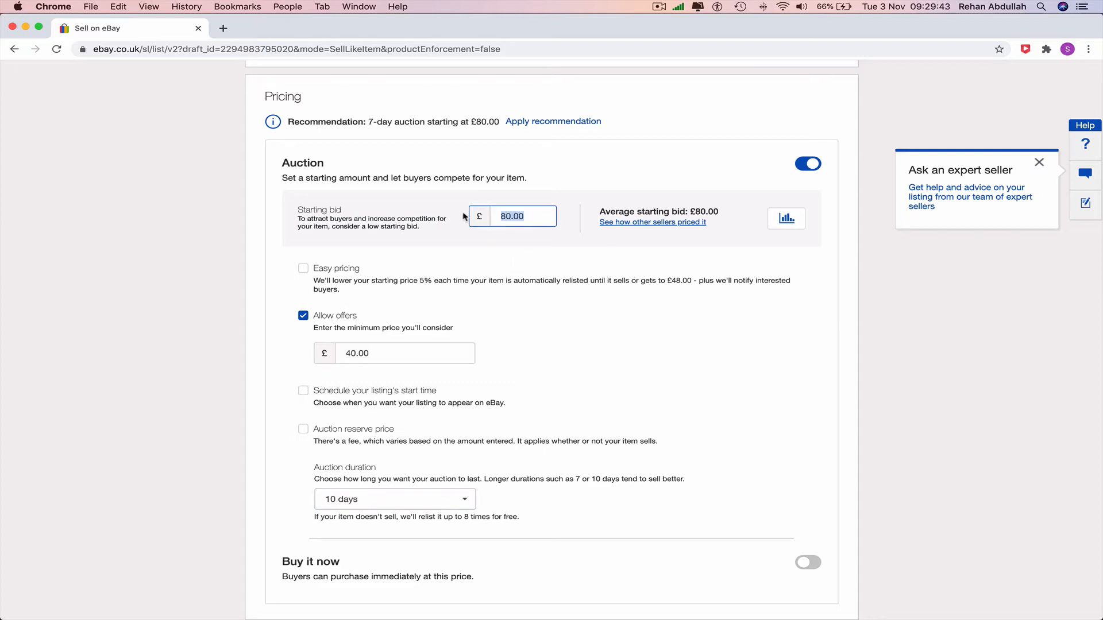
left_click(512, 216)
left_click(394, 355)
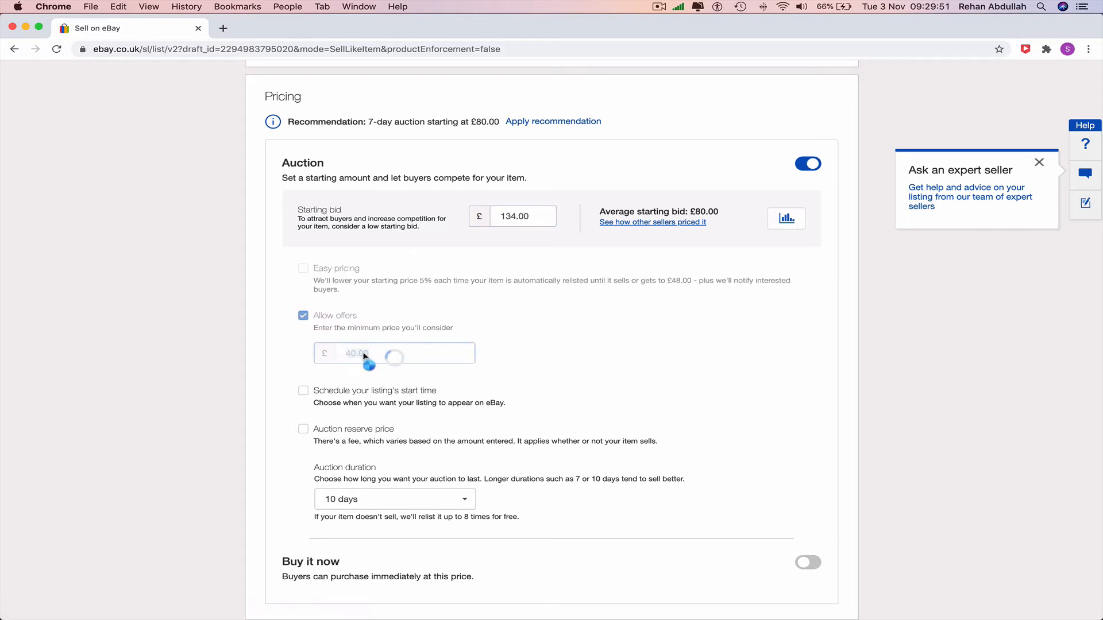
left_click_drag(390, 353, 218, 341)
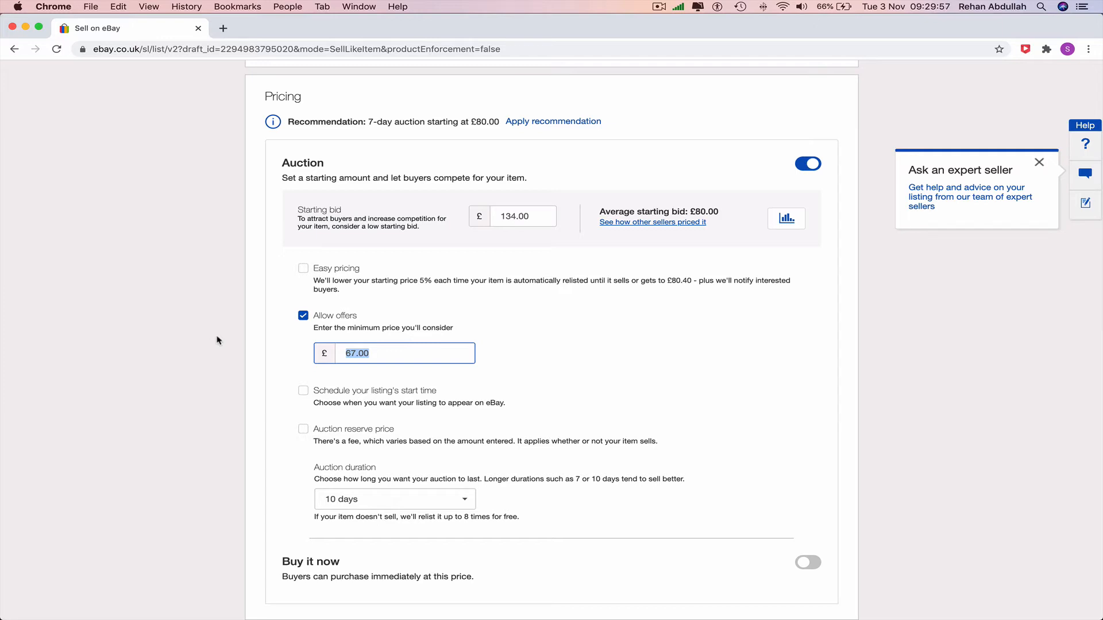
type("180.00")
left_click(629, 358)
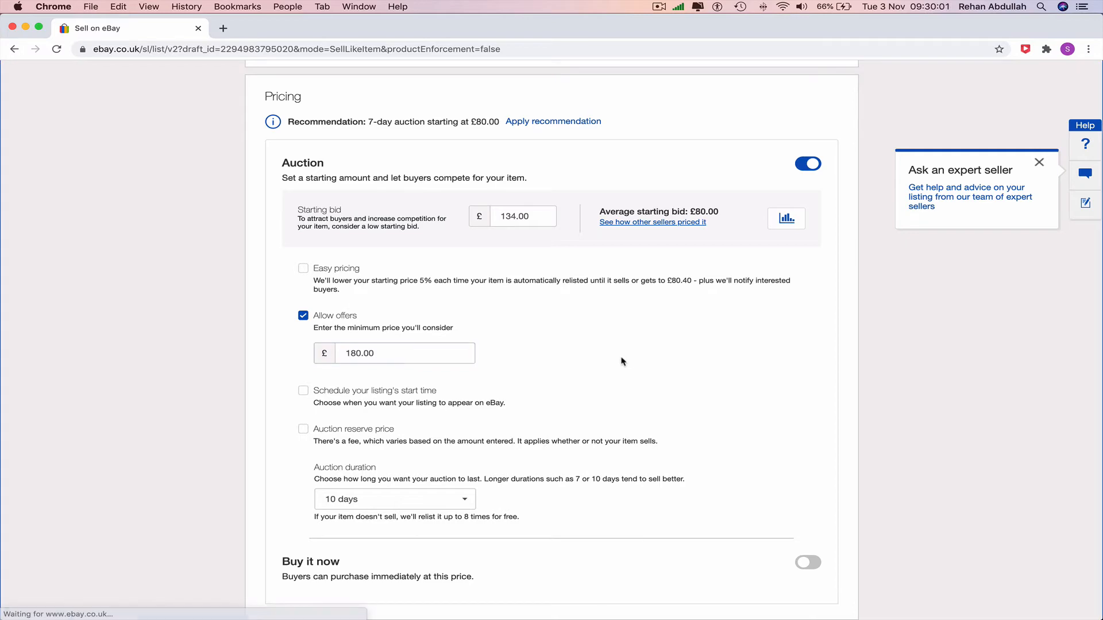
Step: Enable Buy it now for the listing and set its price to £180.00
scroll(629, 348, "down", 10)
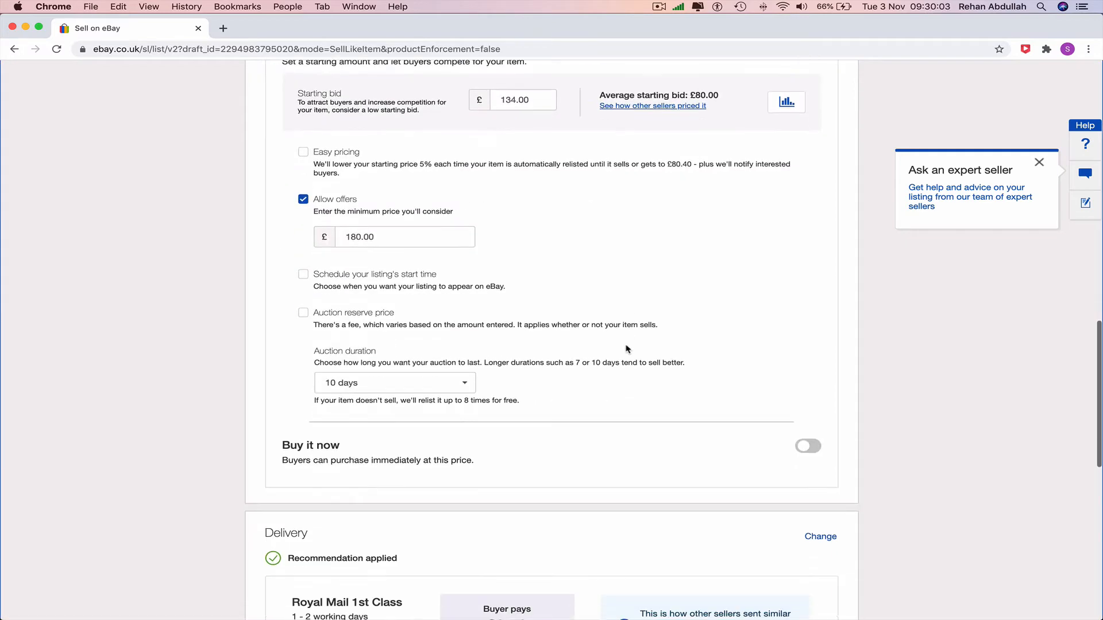
scroll(625, 351, "up", 7)
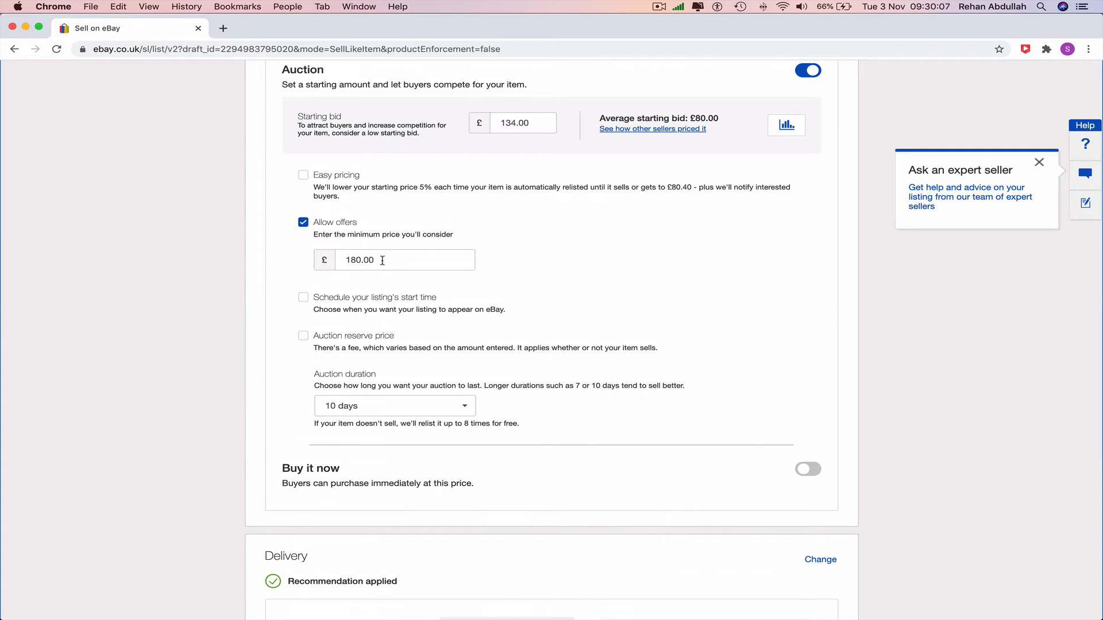
left_click(808, 470)
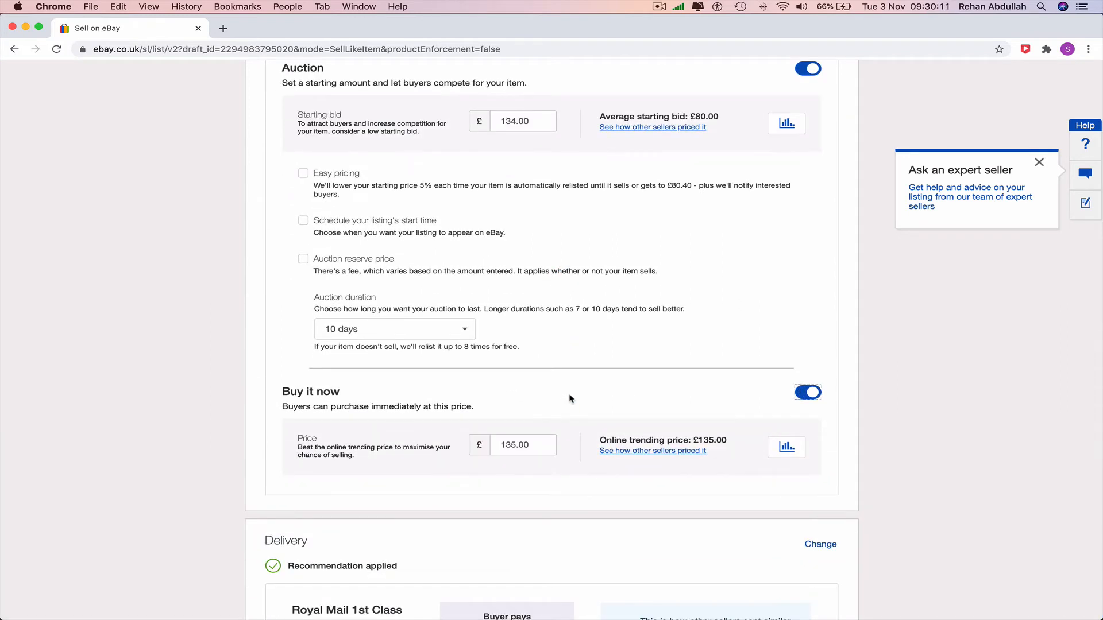
left_click_drag(518, 447, 474, 444)
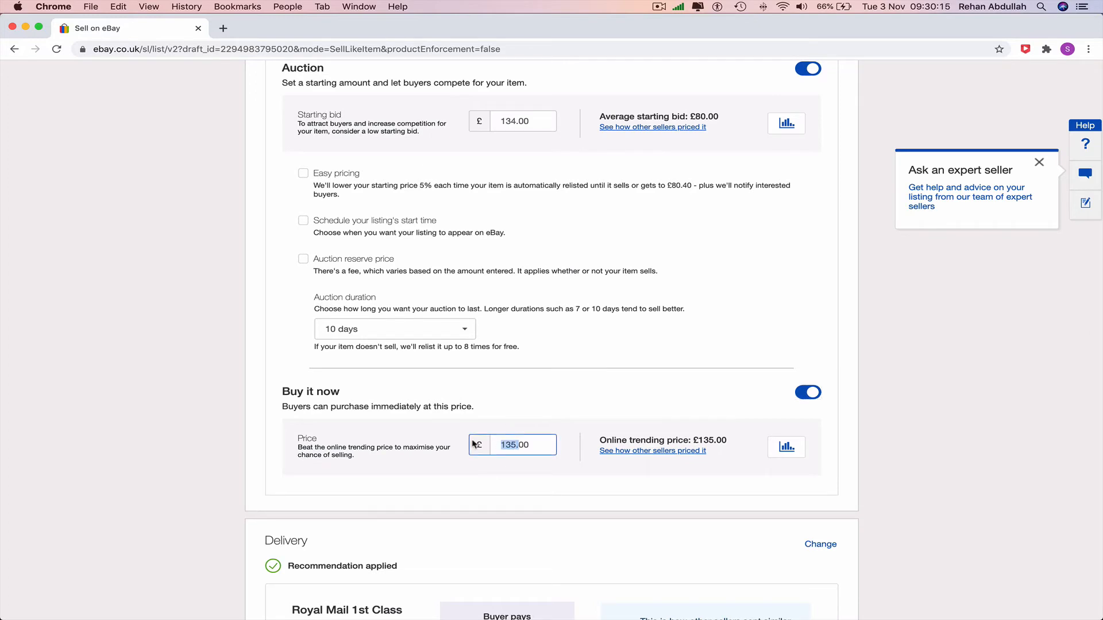
type("180")
left_click(893, 422)
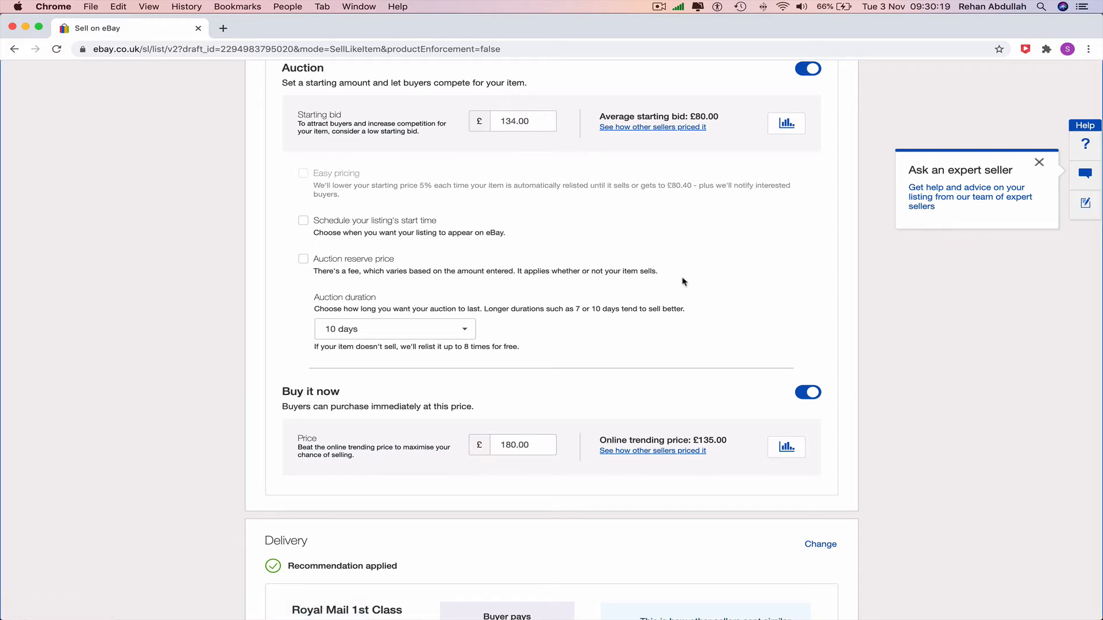
Step: Set the auction's starting bid to £140.00
scroll(371, 212, "up", 2)
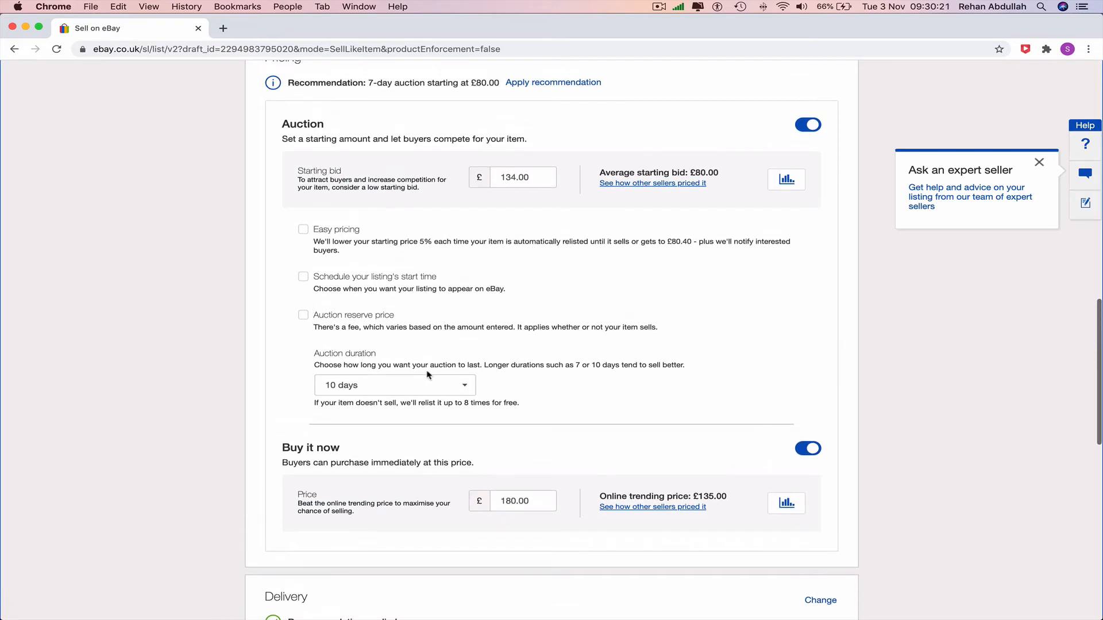
scroll(427, 374, "down", 1)
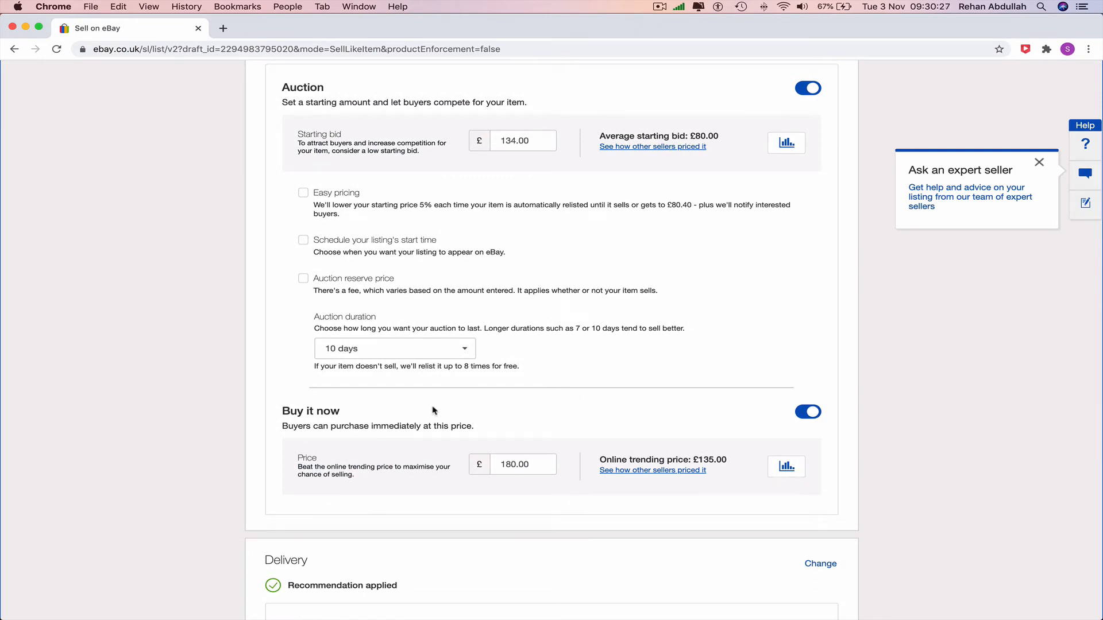
scroll(532, 326, "up", 5)
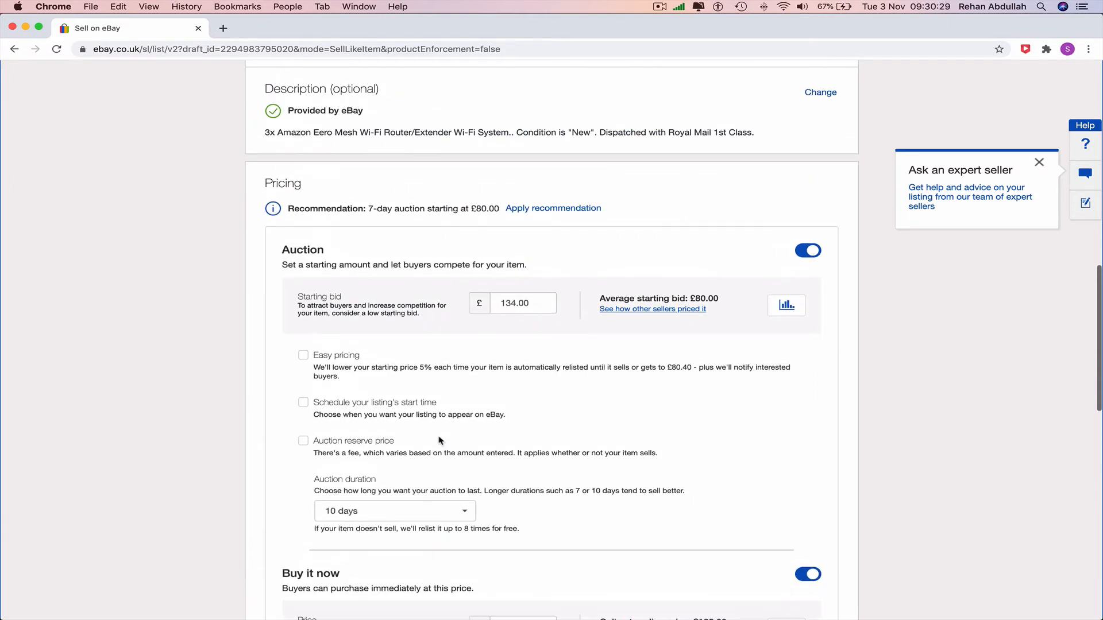
scroll(532, 326, "down", 5)
left_click(516, 138)
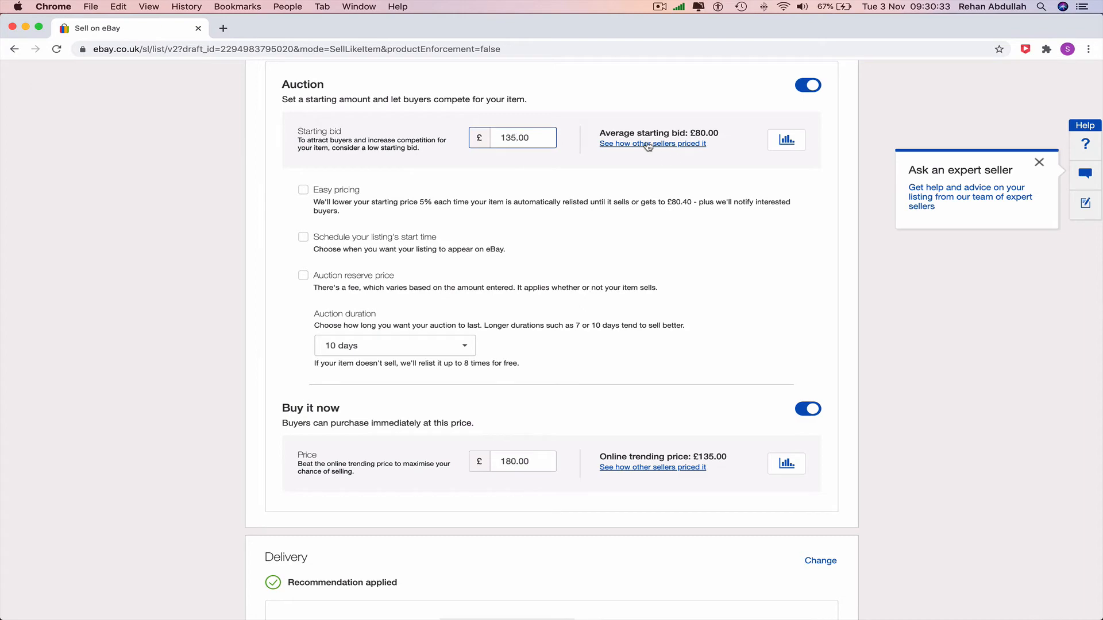
key("BackSpace")
left_click(951, 320)
Step: Add 3 WiFi Systems.png from the Desktop as the main photo and Eero WiFi.png as the second photo
scroll(950, 320, "up", 10)
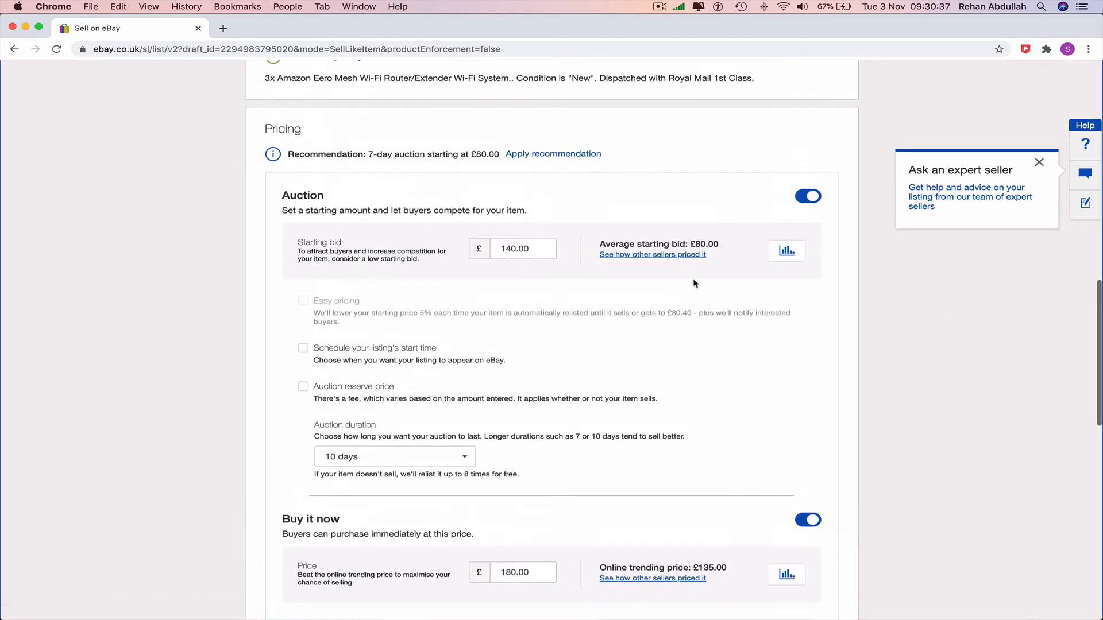
left_click(412, 298)
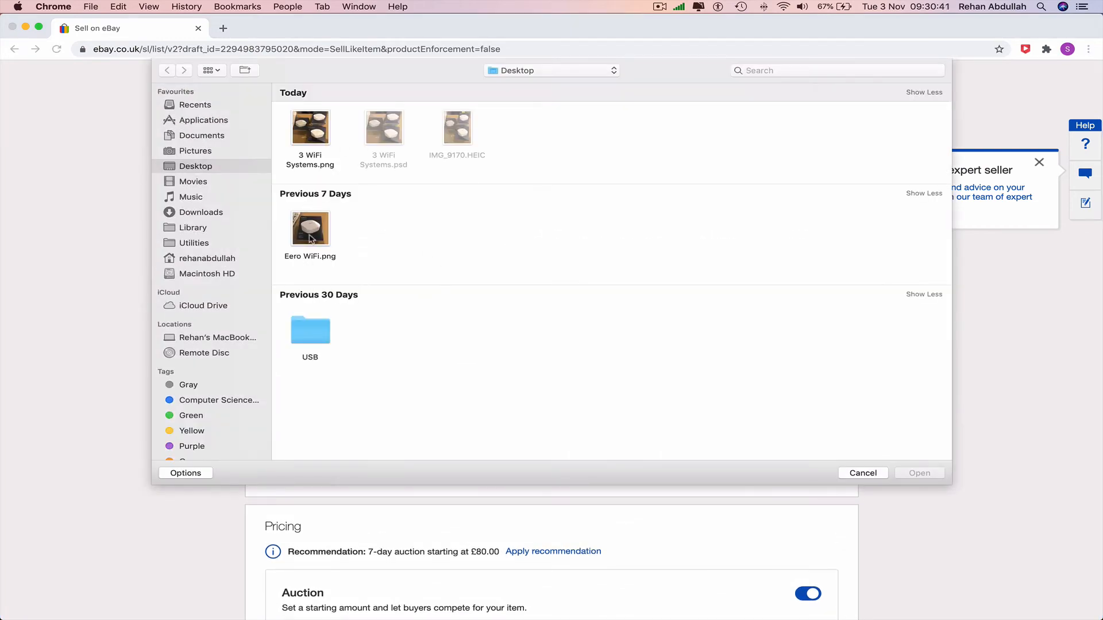
left_click(315, 133)
double_click(315, 134)
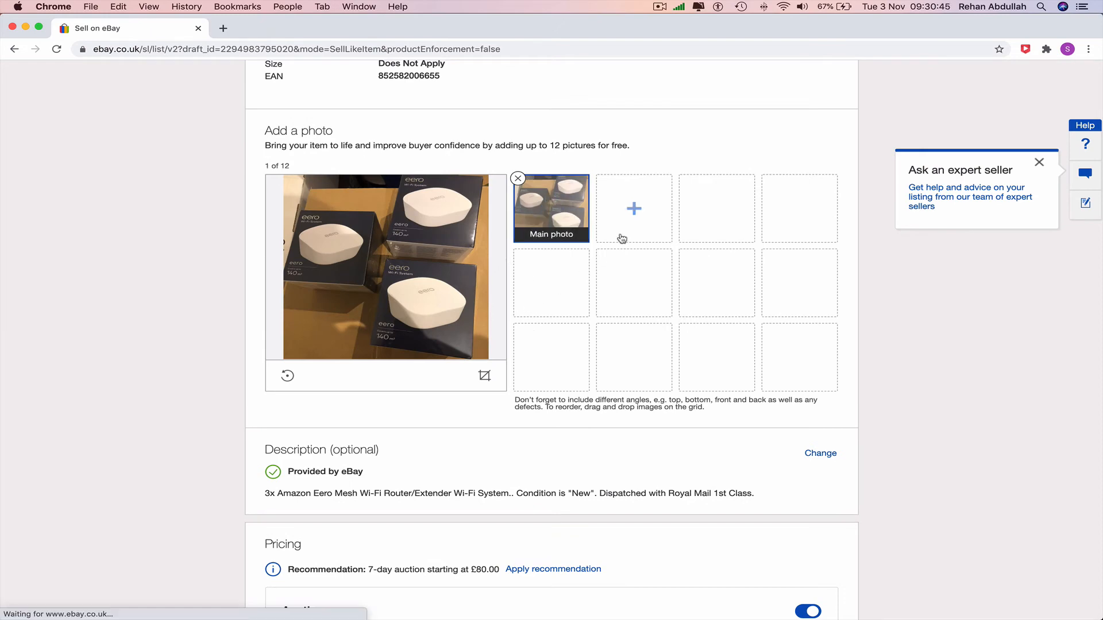
left_click(635, 212)
double_click(310, 233)
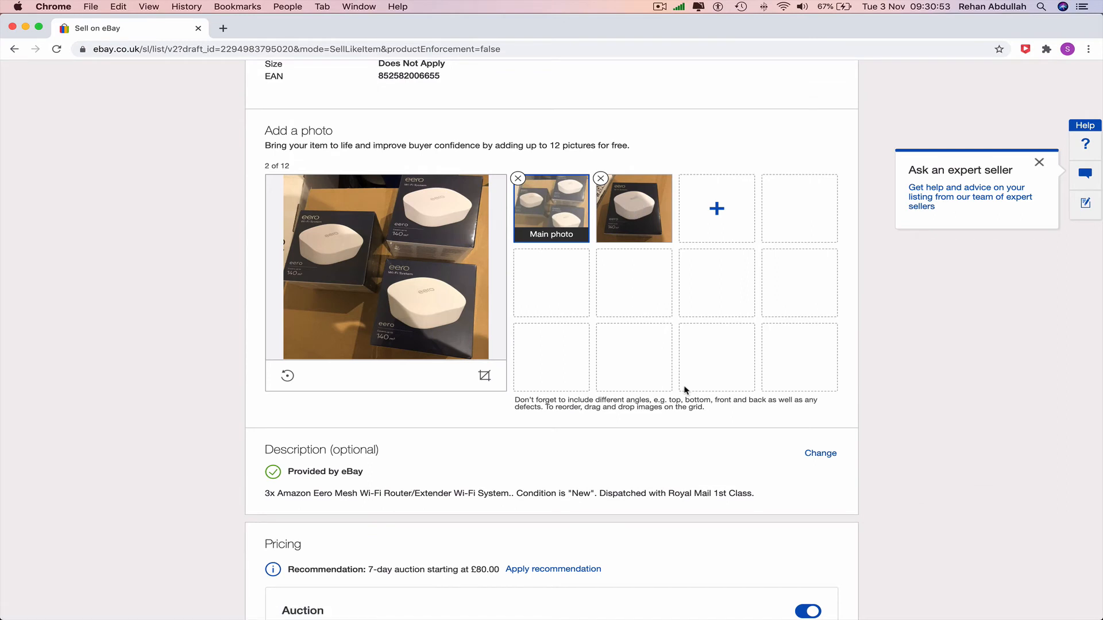
scroll(779, 402, "down", 4)
scroll(779, 404, "up", 4)
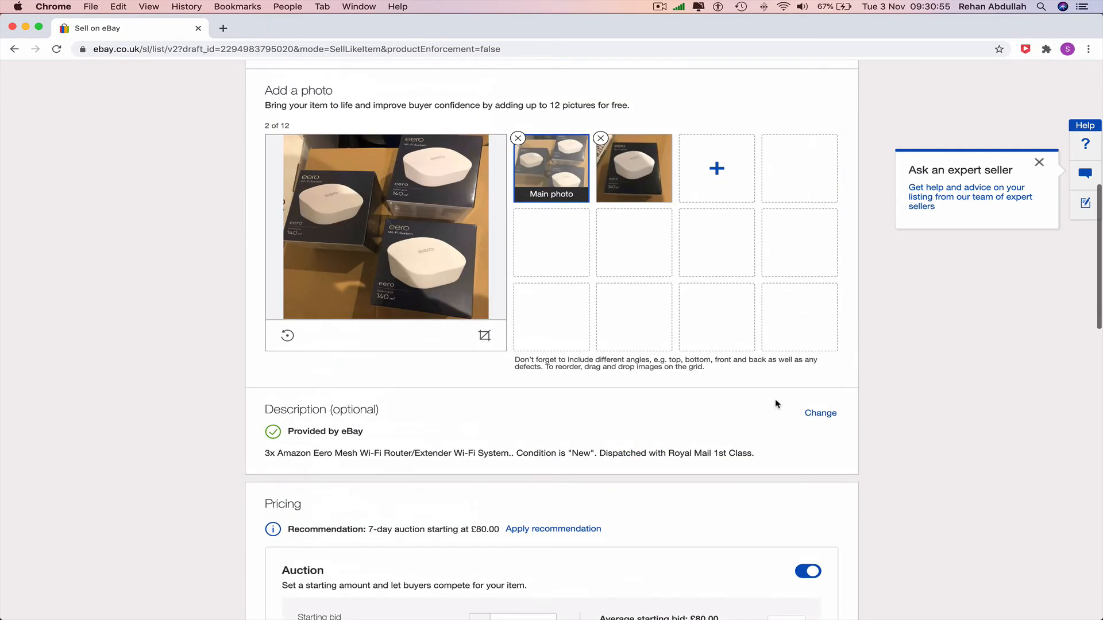
scroll(500, 365, "up", 5)
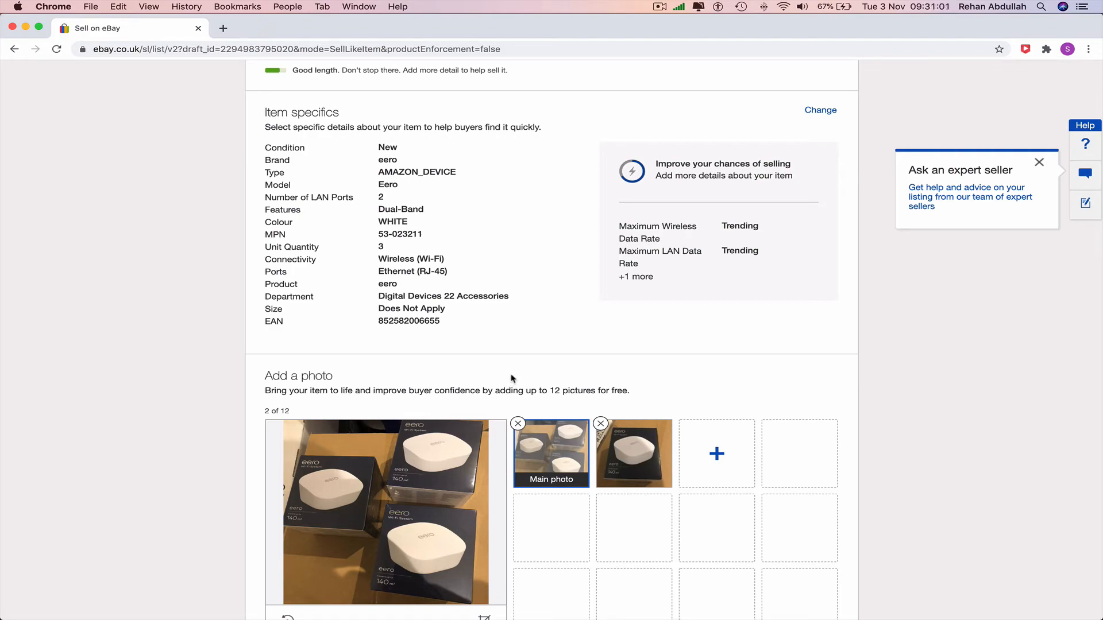
Step: Check the delivery and listing preferences, and try to publish the listing with the displayed fees
scroll(513, 378, "down", 15)
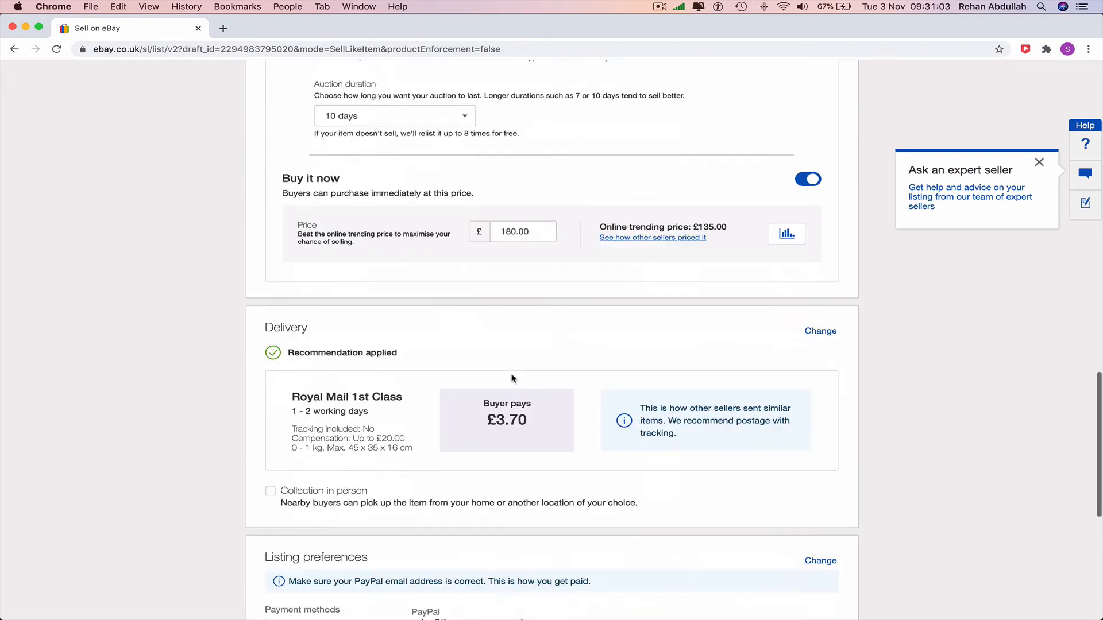
scroll(513, 378, "down", 5)
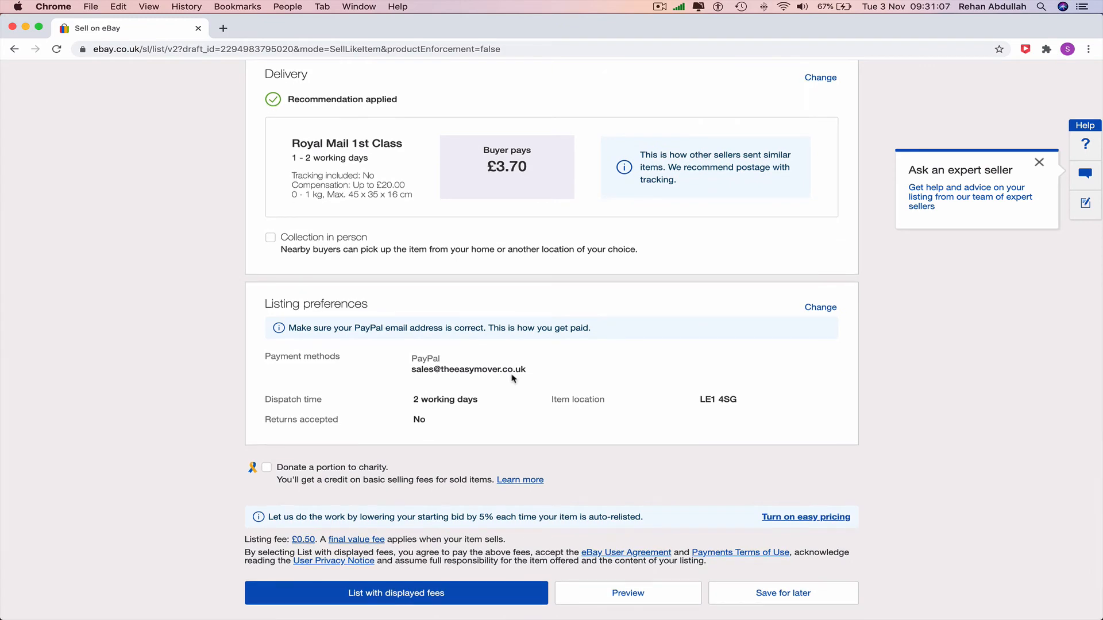
scroll(513, 378, "up", 5)
scroll(513, 379, "down", 6)
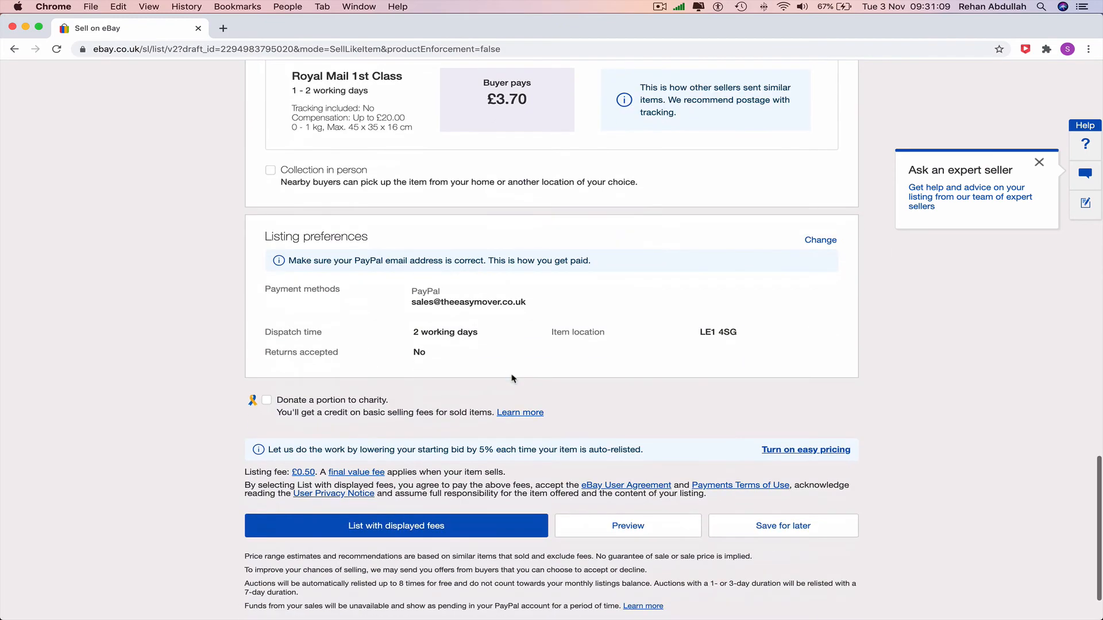
scroll(513, 378, "down", 2)
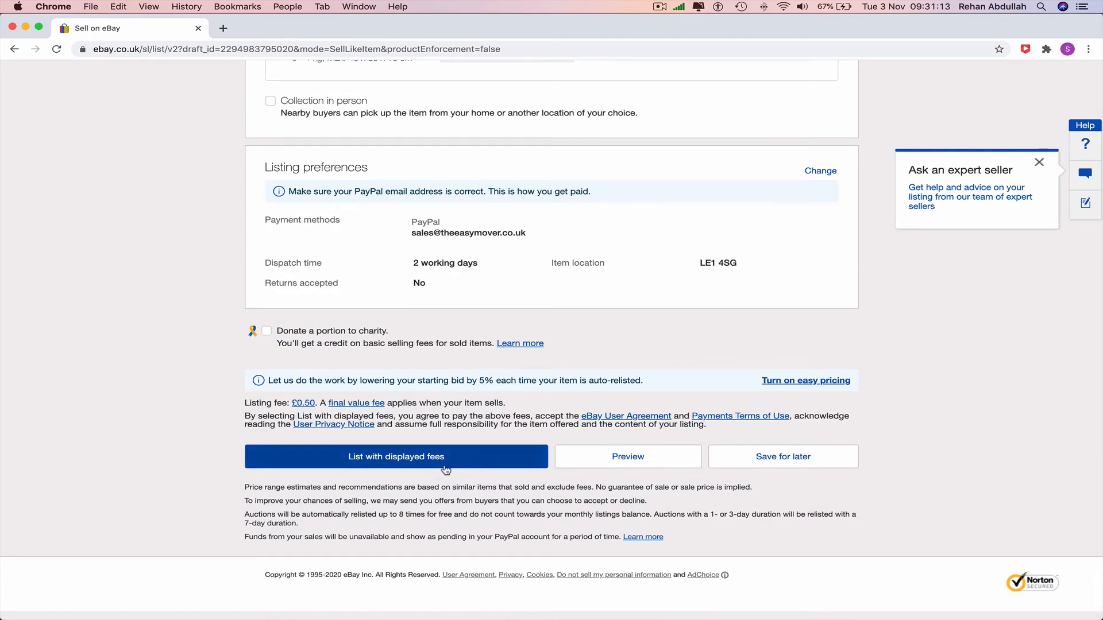
left_click(479, 461)
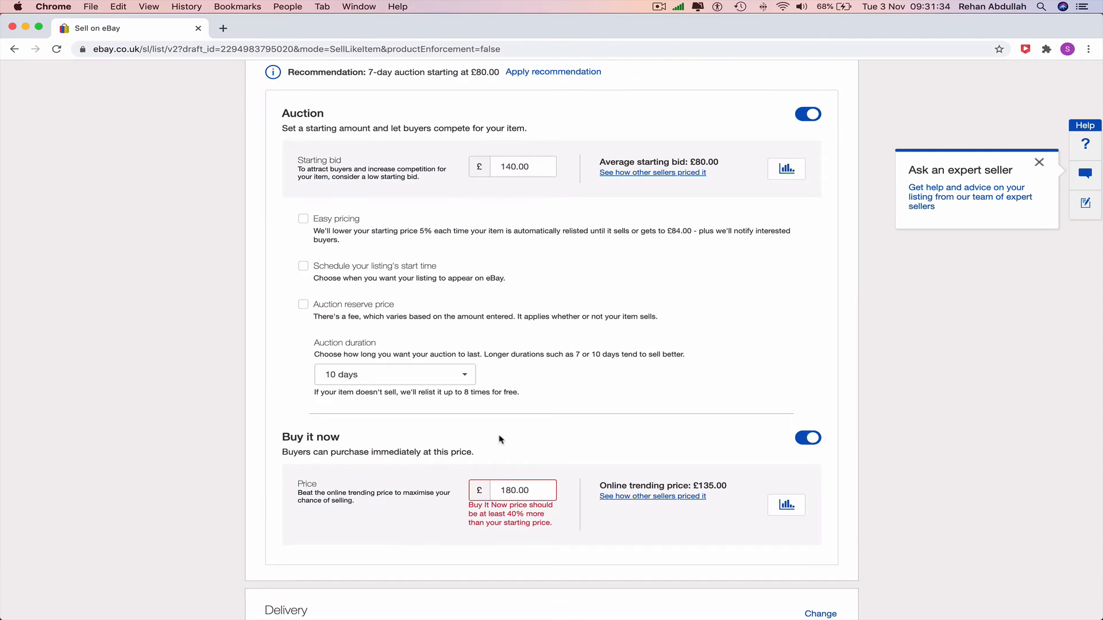
Step: Review the listing's pricing section and calculate 140*0.4 in Spotlight Search
scroll(539, 418, "up", 6)
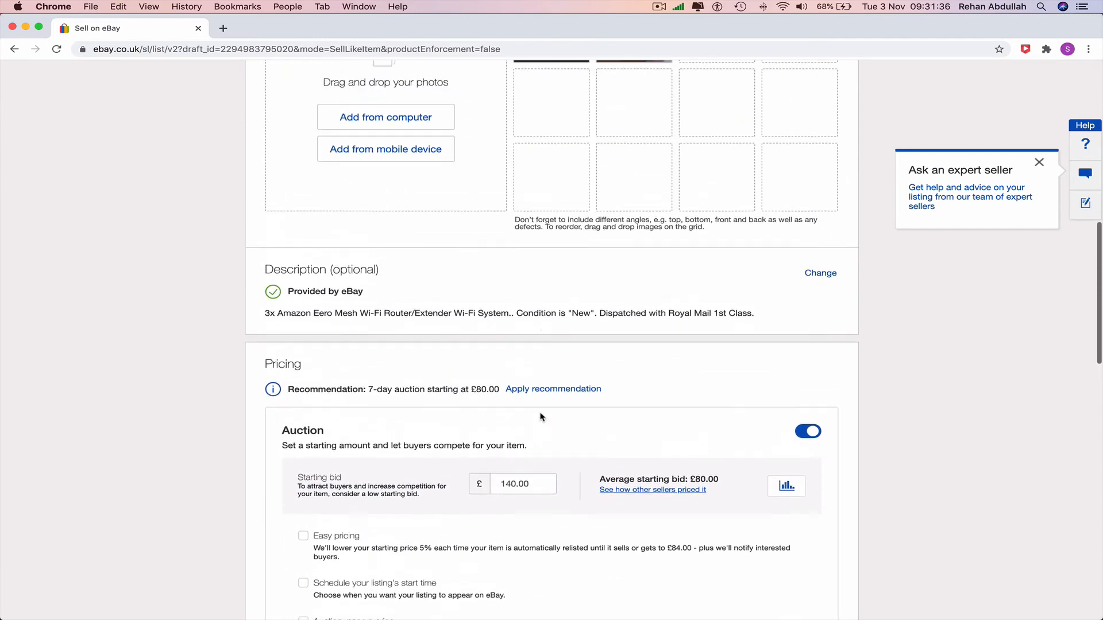
scroll(543, 416, "up", 3)
scroll(545, 415, "down", 10)
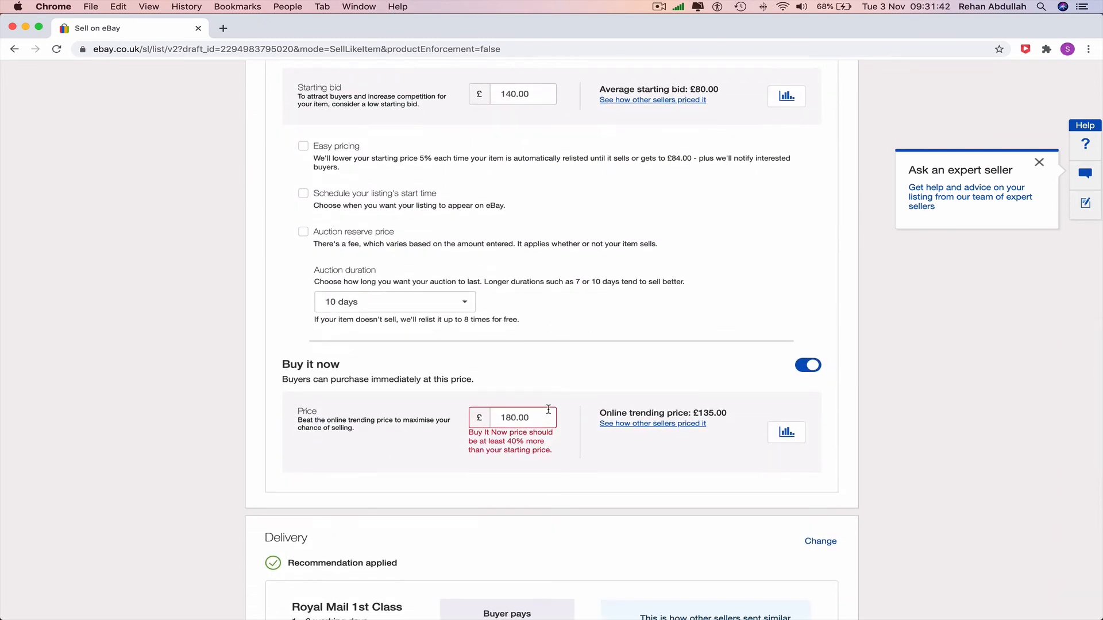
scroll(549, 409, "up", 3)
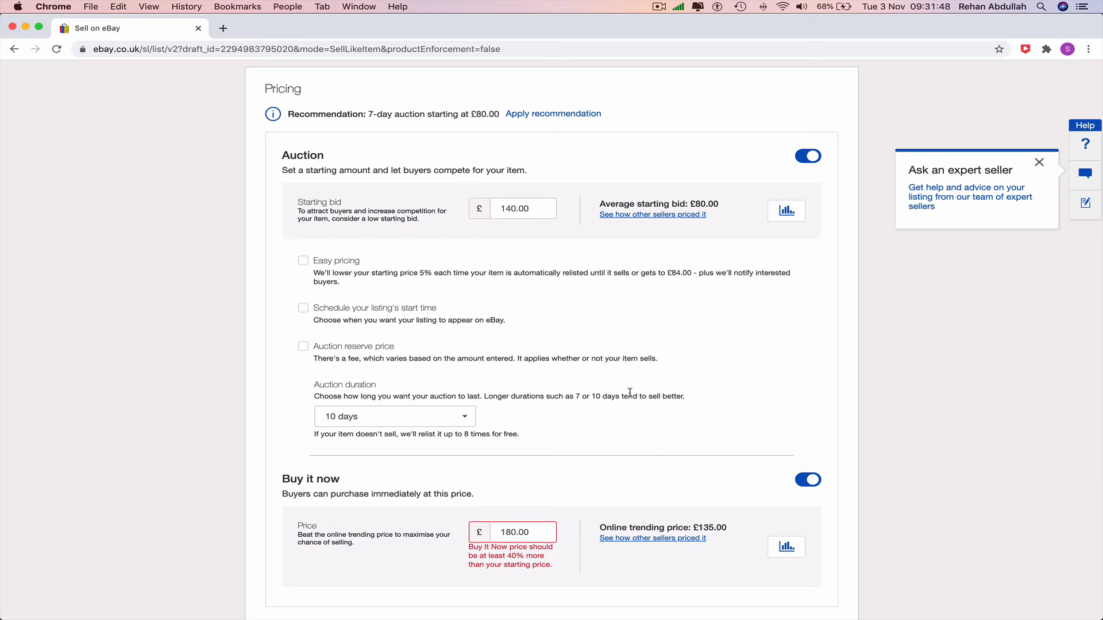
key("super+space")
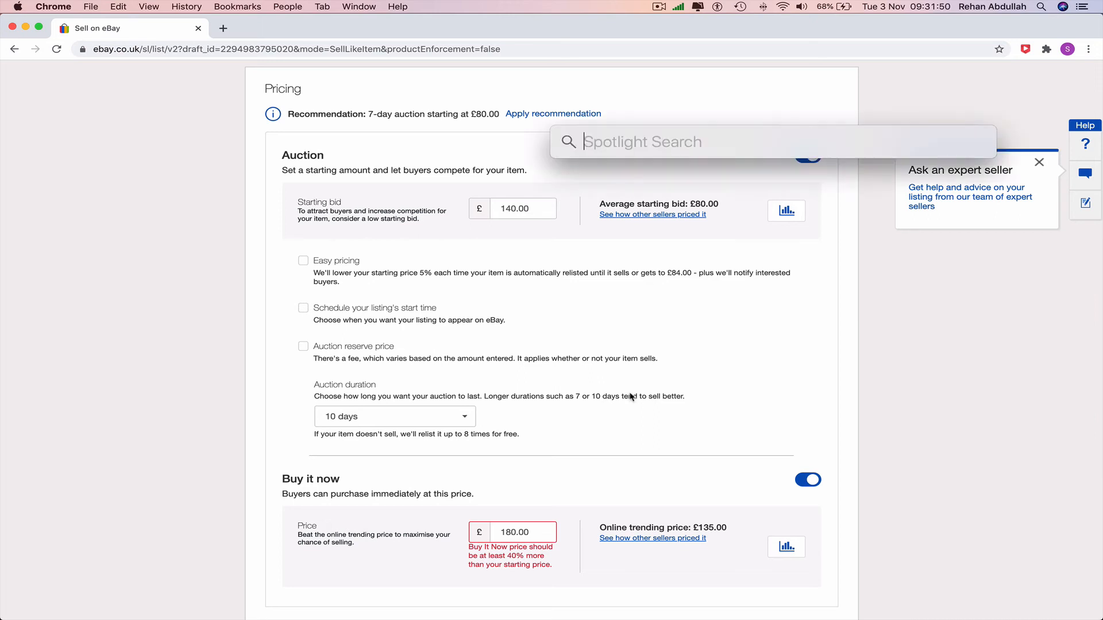
type("1")
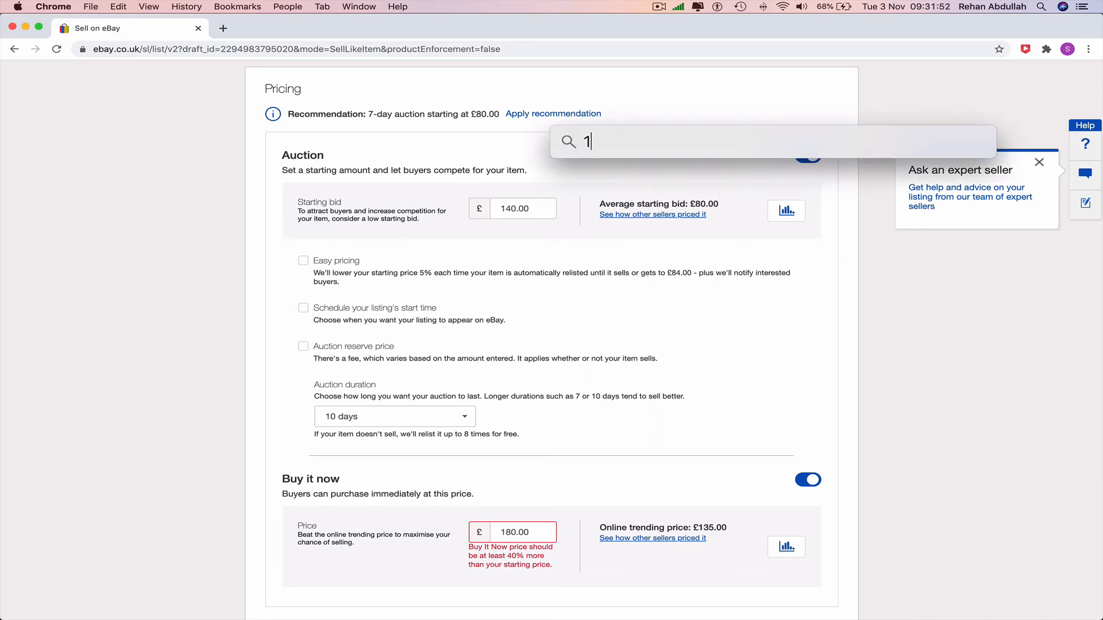
type("40*")
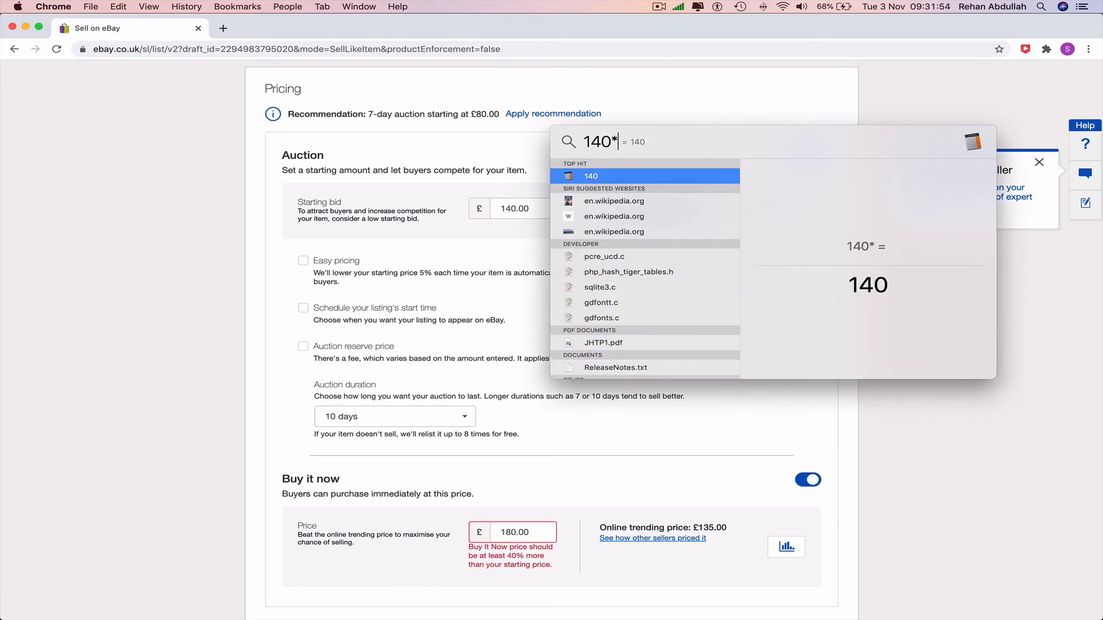
type("0.4")
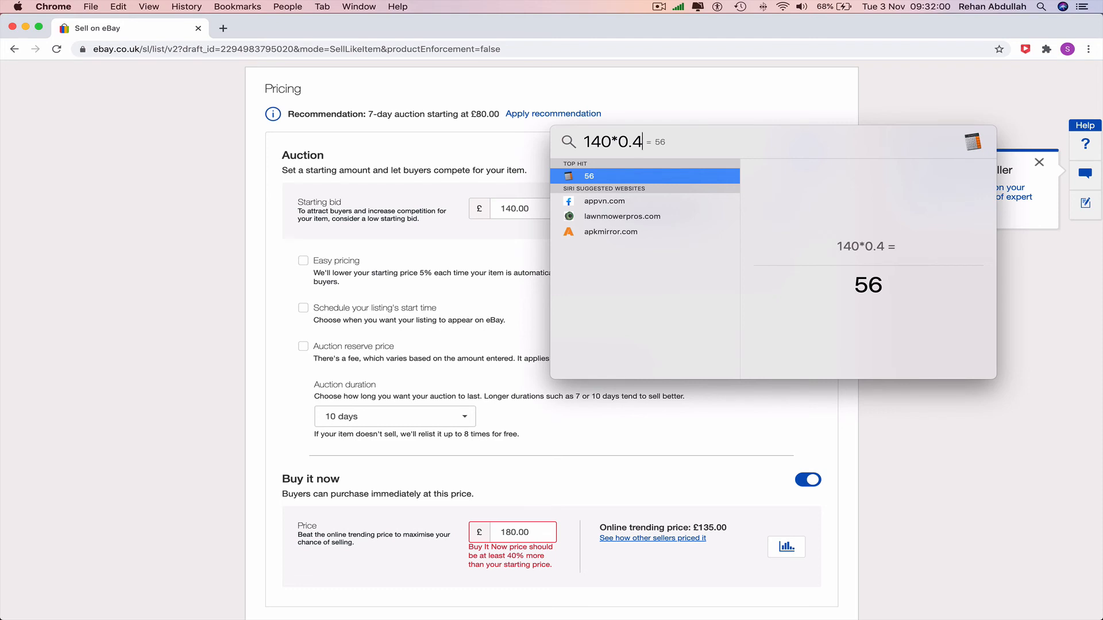
Step: Calculate 140+56 in Spotlight Search, clear the expression and close the search
key("BackSpace")
key("BackSpace")
key("BackSpace")
key("BackSpace")
type("+56")
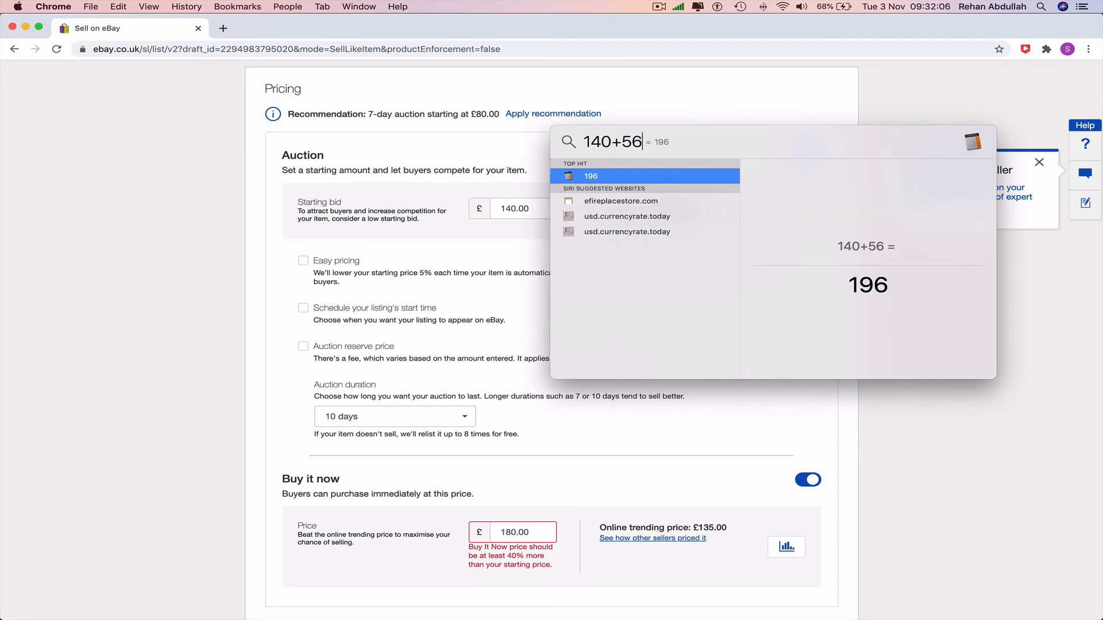
key("super+a")
key("BackSpace")
key("Escape")
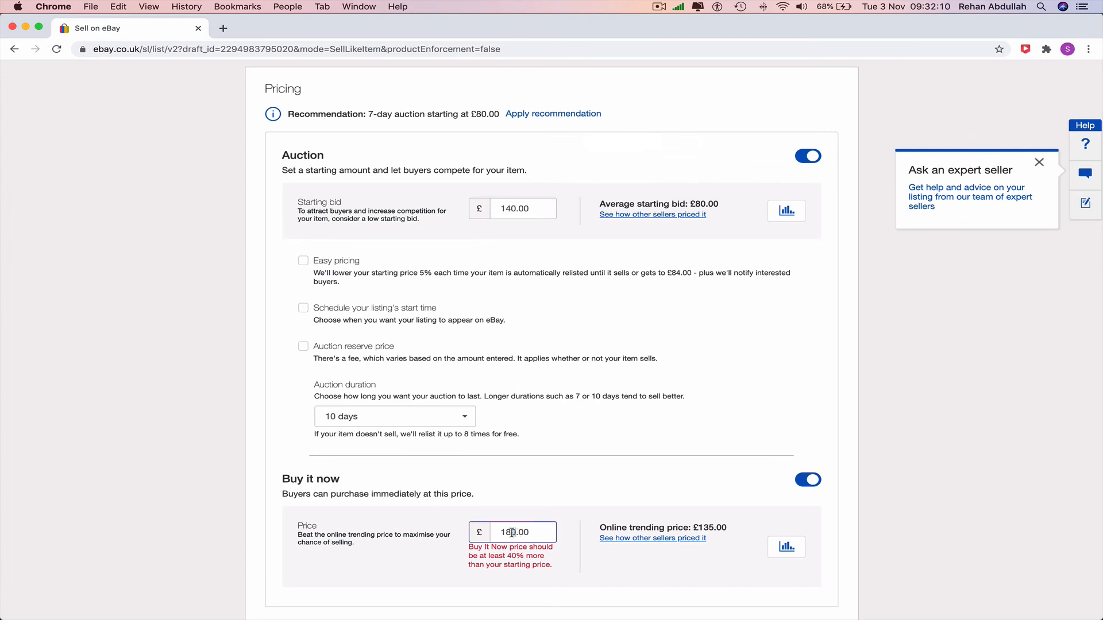
Step: Set the listing's Buy it now price to £200.00
left_click_drag(514, 533, 494, 535)
type("200")
left_click(957, 420)
Step: Publish the listing with the displayed fees and decline the easy pricing offer
scroll(959, 445, "down", 5)
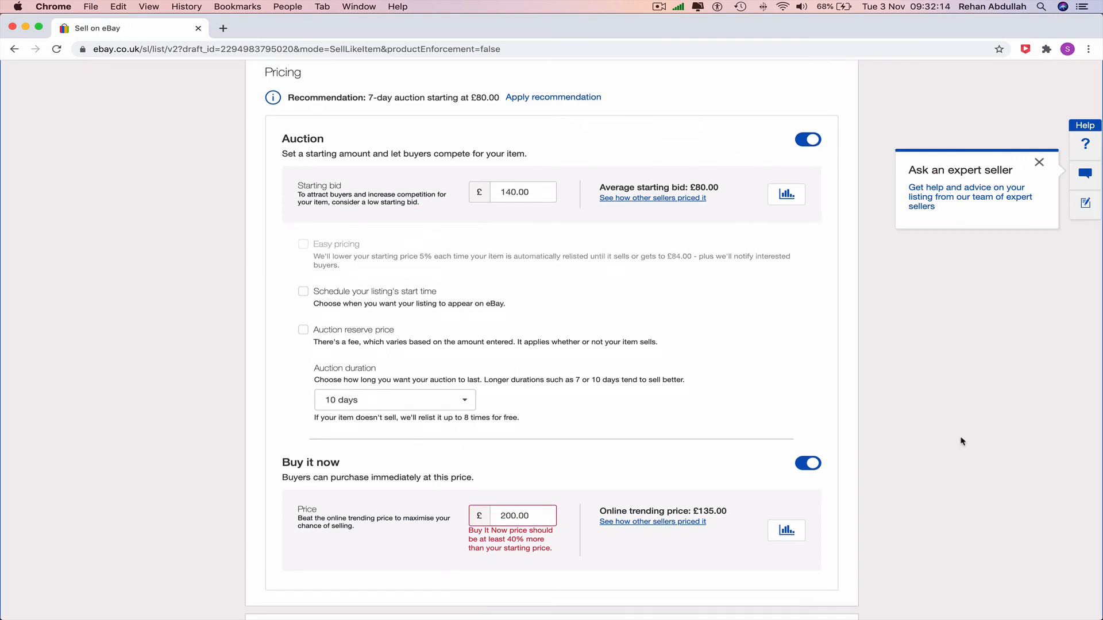
scroll(958, 444, "down", 10)
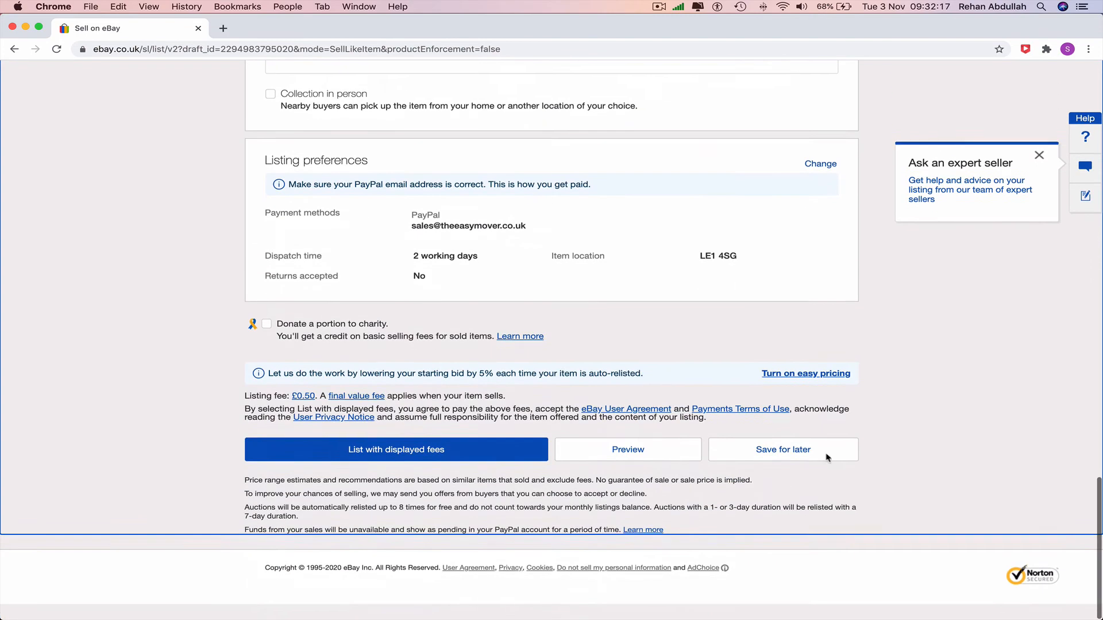
left_click(389, 456)
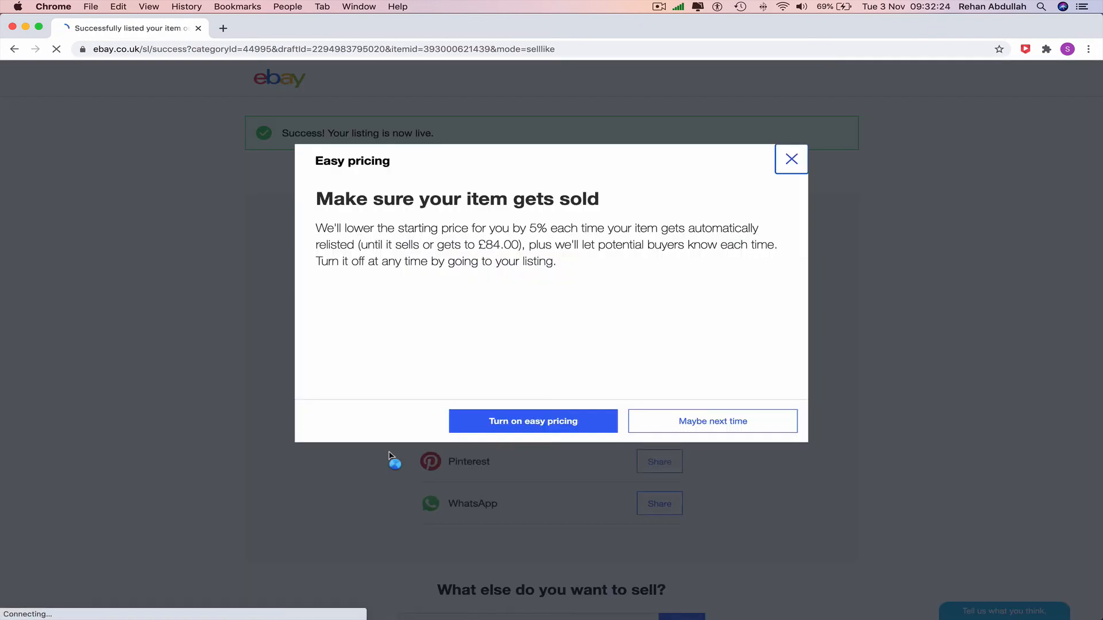
left_click(739, 430)
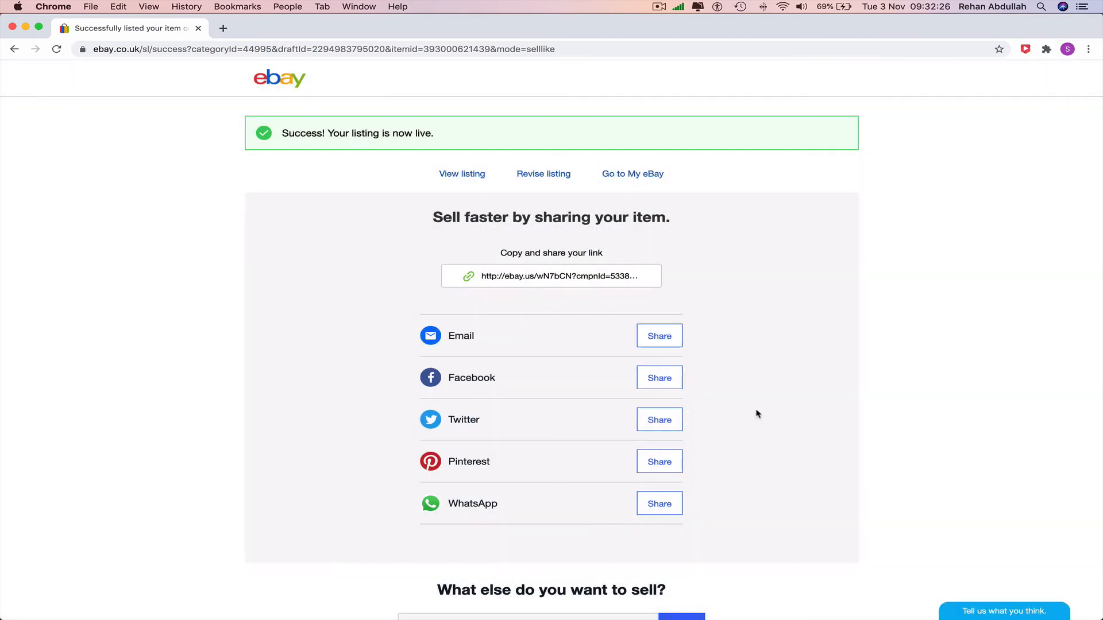
Step: Go to My eBay and show the seller's active listings
scroll(759, 417, "down", 6)
scroll(760, 420, "up", 6)
left_click(614, 177)
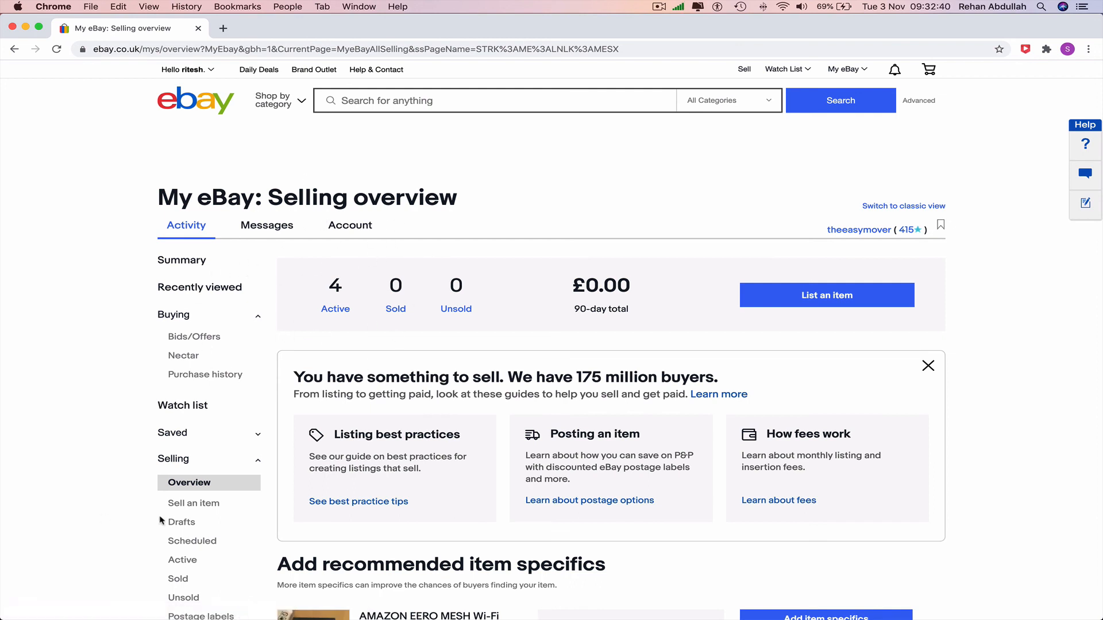
scroll(172, 500, "down", 1)
left_click(183, 535)
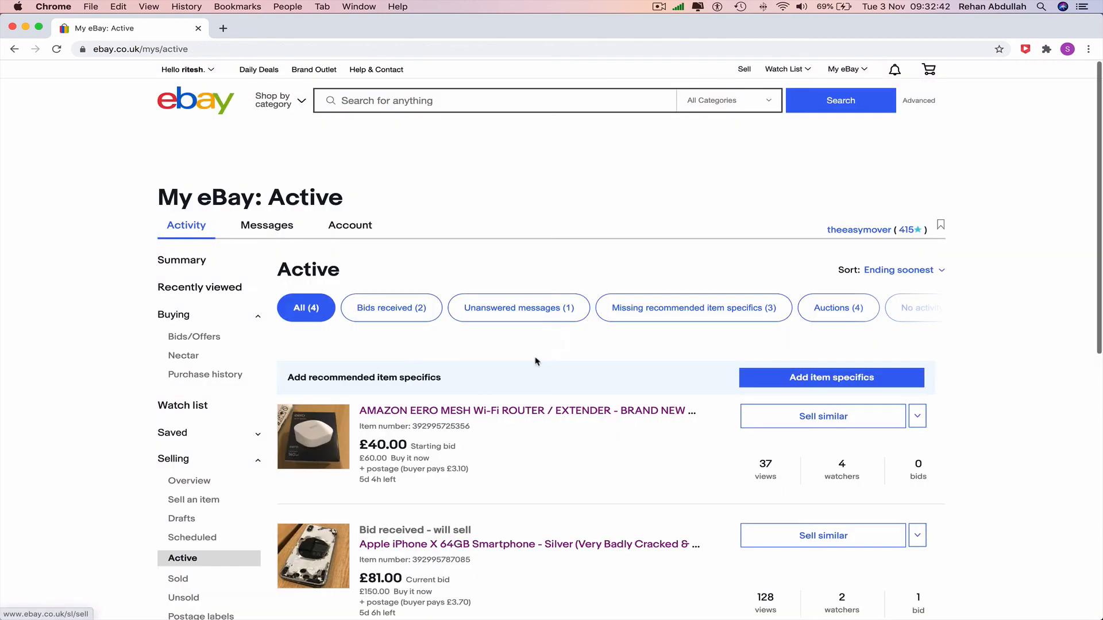
Step: Open the 3x Amazon Eero Mesh Wi-Fi Router/Extender listing and review its photos, prices and item specifics
scroll(536, 360, "down", 5)
scroll(540, 359, "down", 3)
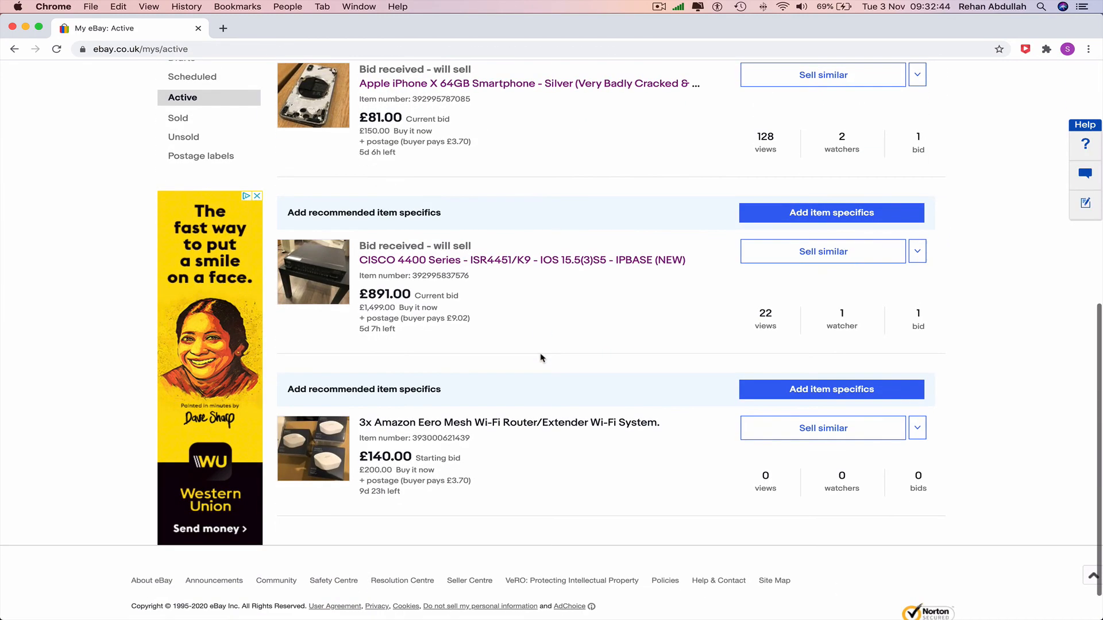
left_click(454, 423)
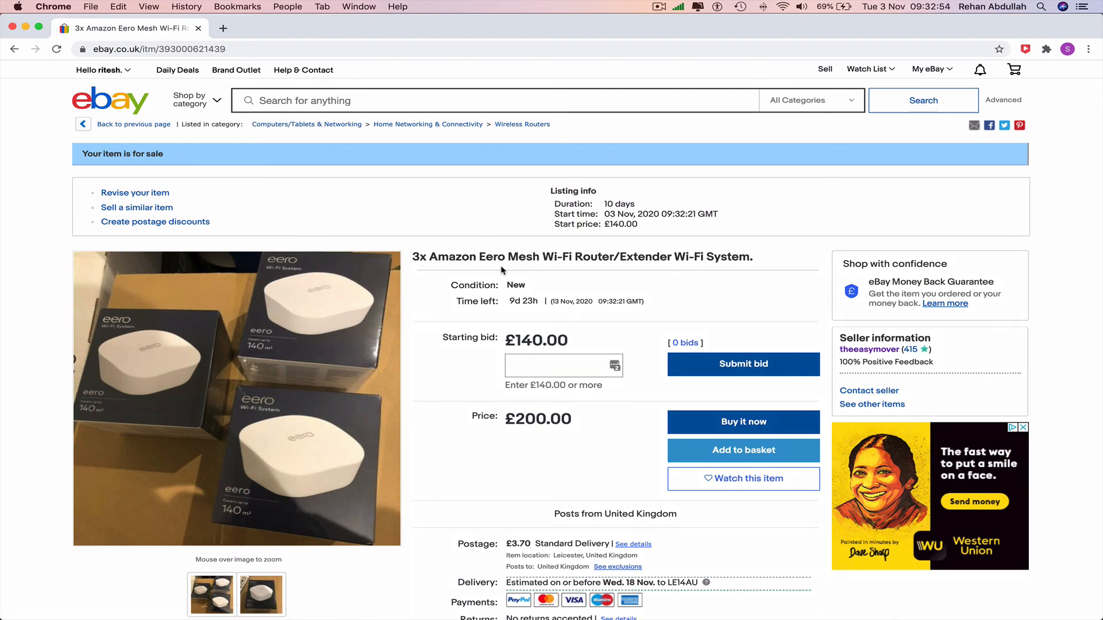
scroll(600, 331, "down", 10)
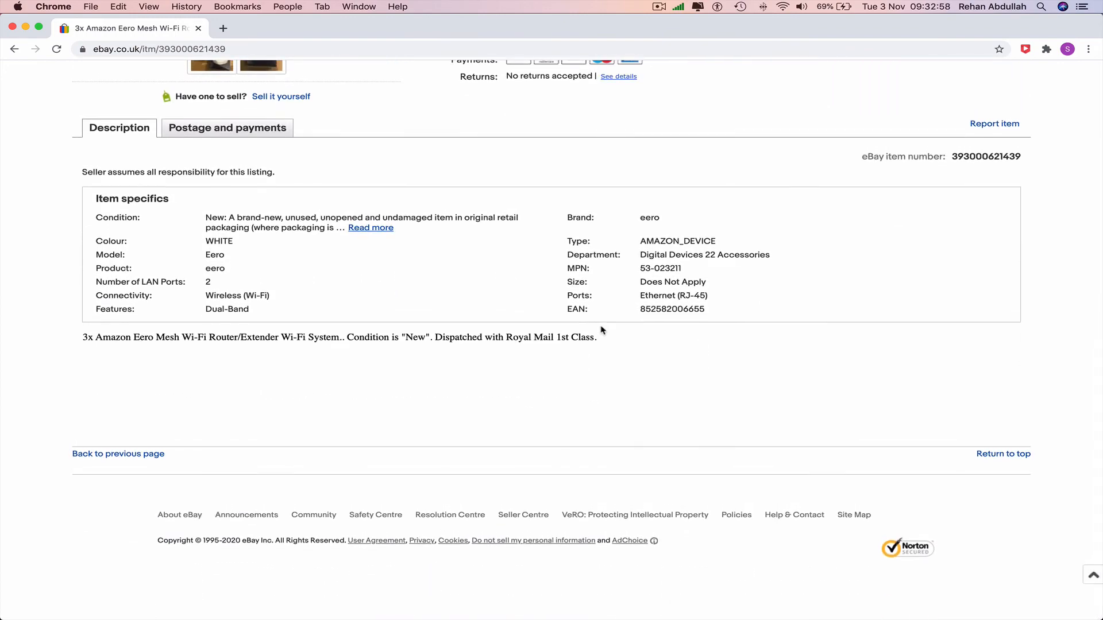
scroll(663, 322, "up", 10)
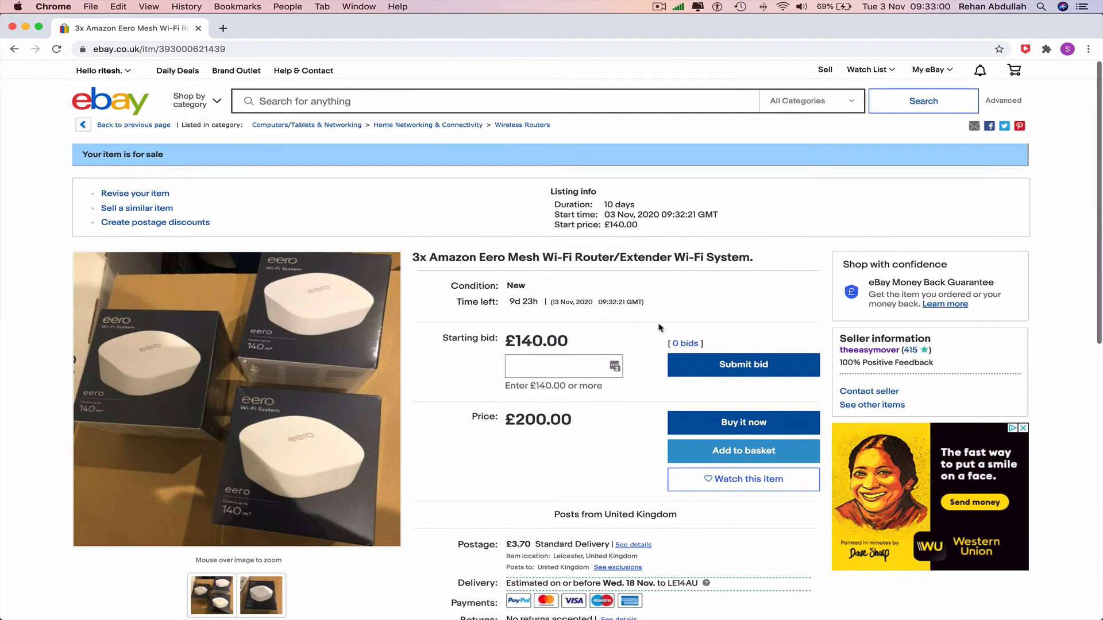
Step: Quit Google Chrome
left_click(53, 6)
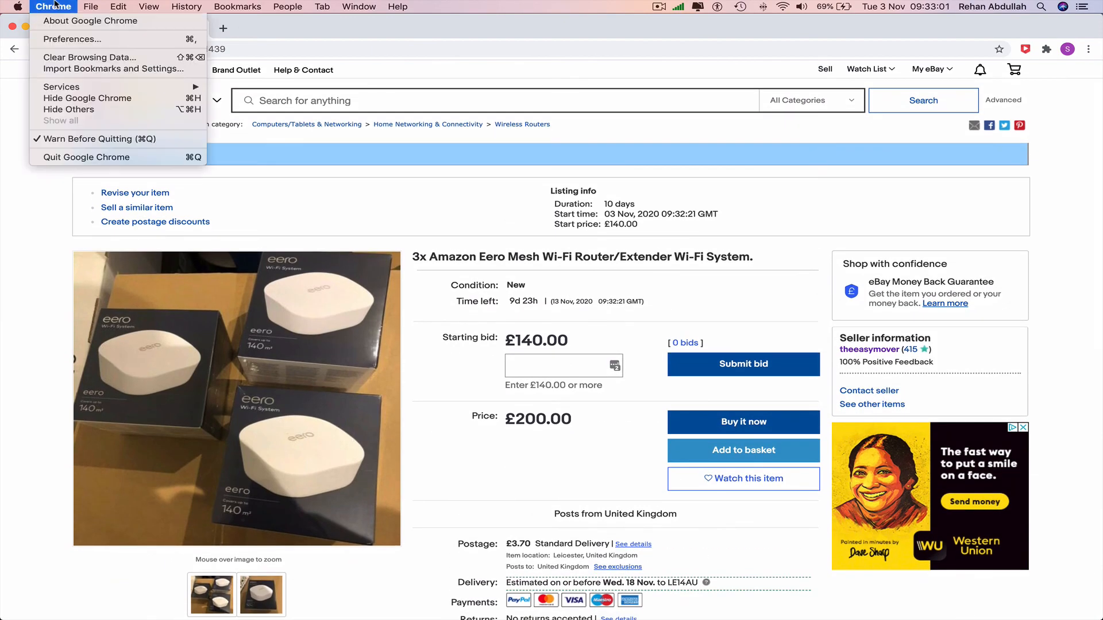
left_click(104, 159)
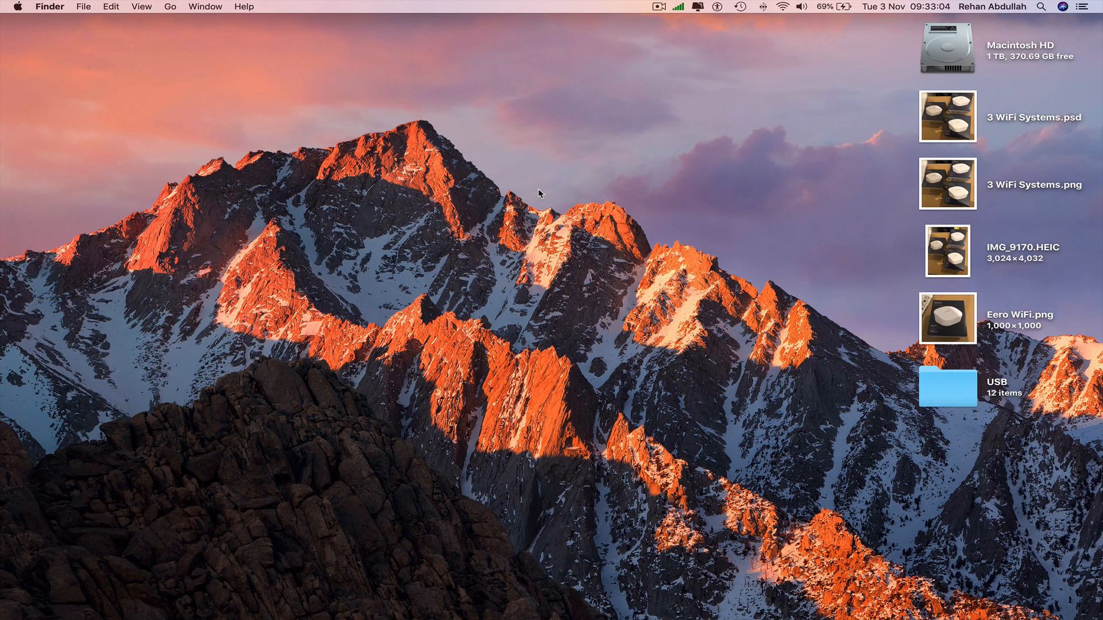